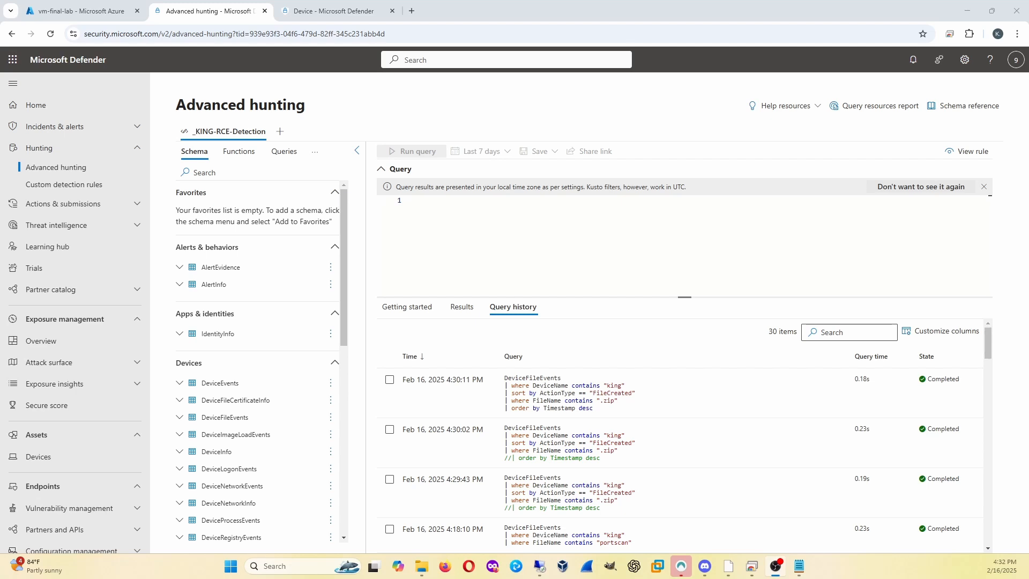
- Run a DeviceFileEvents query where DeviceName contains "king" and FileName contains ".zip", sorted by ActionType == "FileCreated" and ordered by Timestamp desc
{"action": "left_click", "coordinate": [468, 213]}
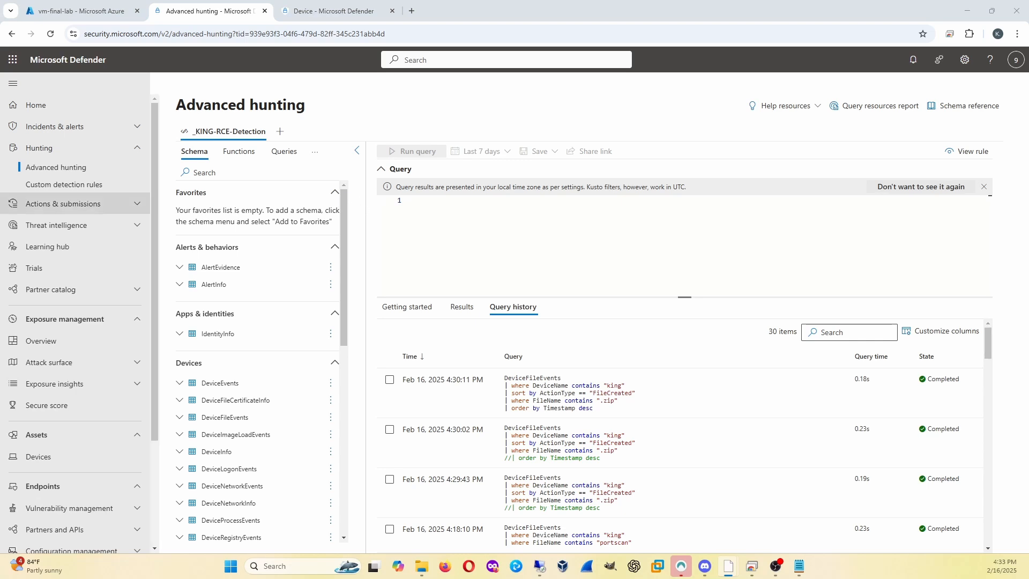
{"action": "left_click", "coordinate": [500, 216]}
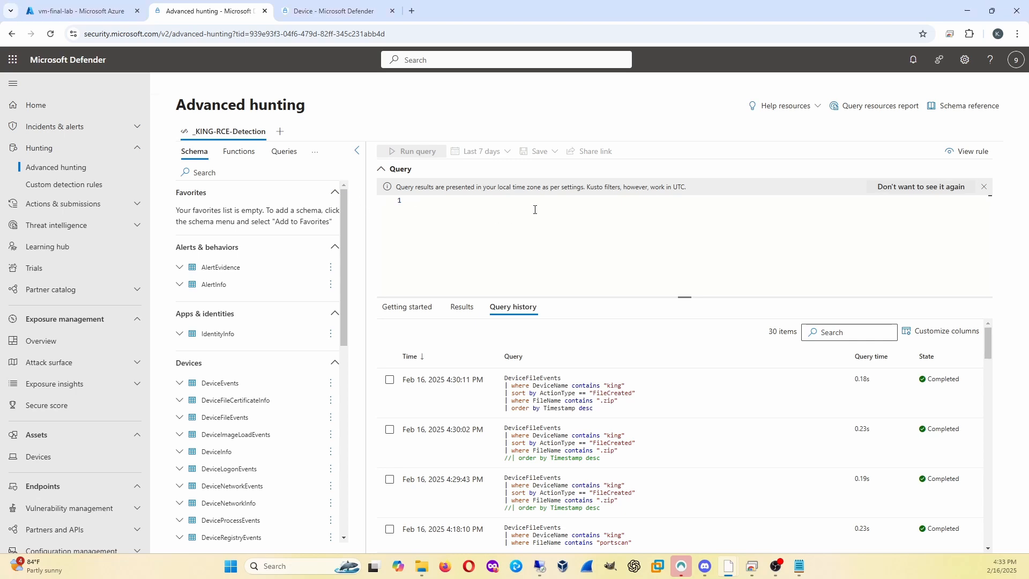
{"action": "type", "text": "DeviceFileEvents | where DeviceName contains \"king\" | sort by ActionType == \"FileCreated\" | where FileName contains \".zip\" //| order by Timestamp desc"}
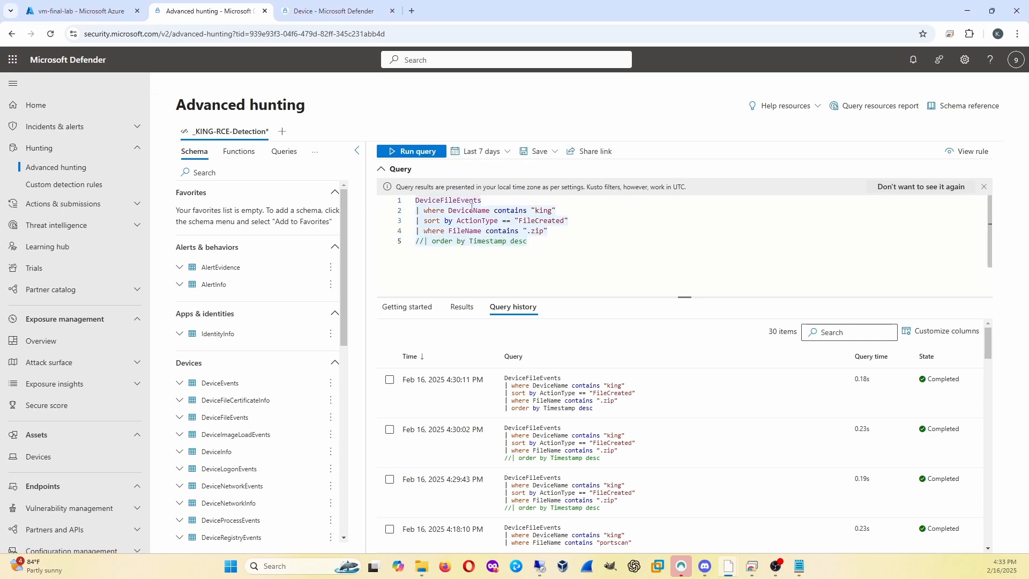
{"action": "left_click", "coordinate": [426, 240]}
{"action": "key", "text": "BackSpace"}
{"action": "key", "text": "BackSpace"}
{"action": "key", "text": "shift+Return"}
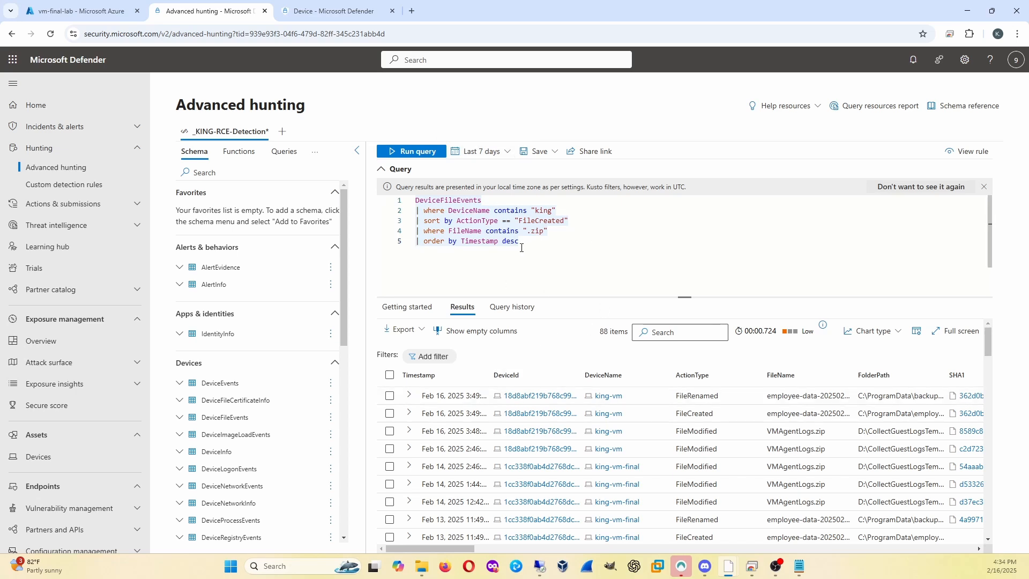
- Inspect the Feb 13, 2025 7:49 PM FileCreated record for the employee-data zip, checking its file name and process tree
{"action": "scroll", "coordinate": [575, 416], "scroll_direction": "down", "scroll_amount": 5}
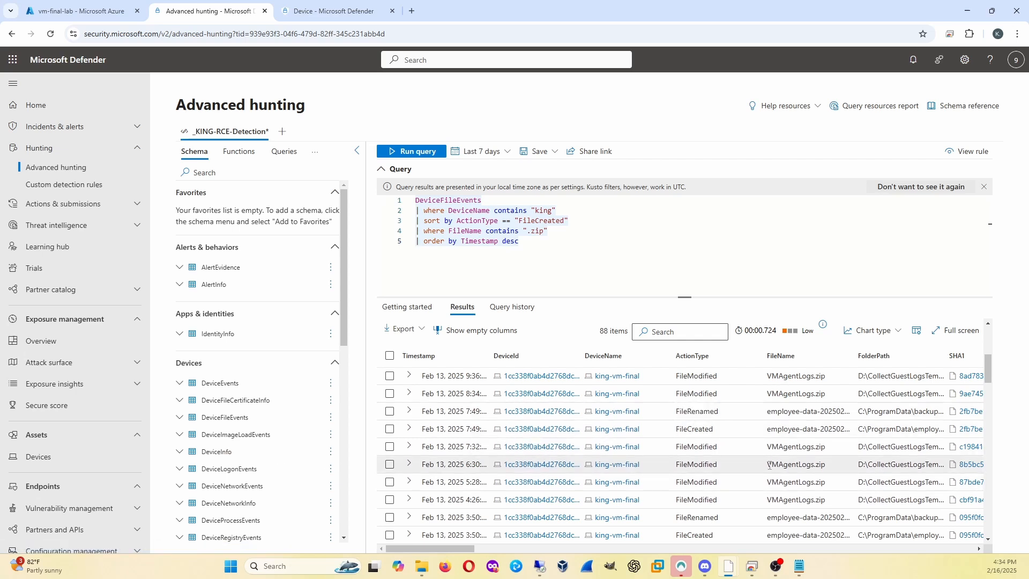
{"action": "left_click", "coordinate": [751, 437]}
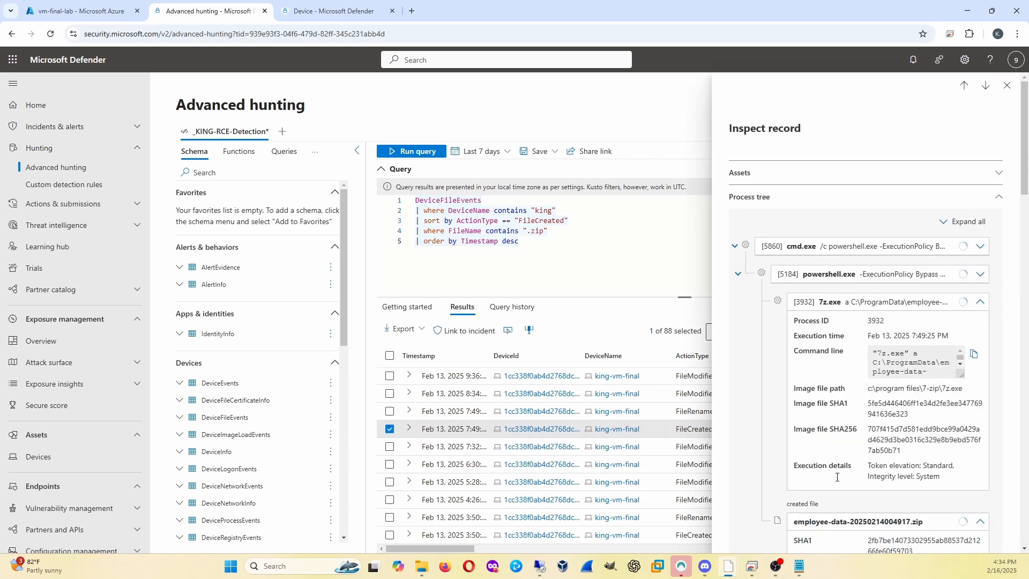
{"action": "scroll", "coordinate": [837, 477], "scroll_direction": "down", "scroll_amount": 8}
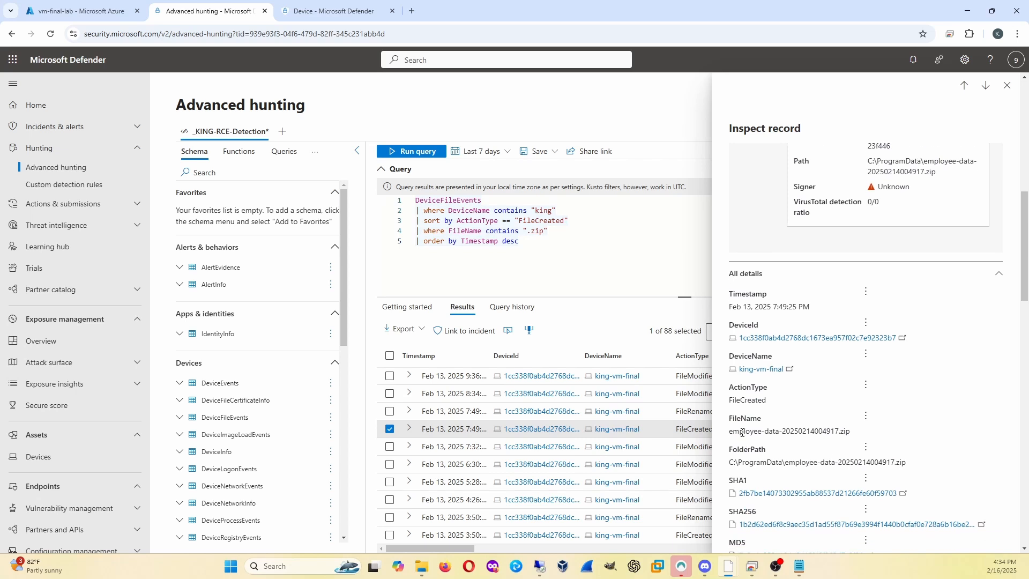
{"action": "left_click_drag", "start_coordinate": [729, 432], "coordinate": [839, 432]}
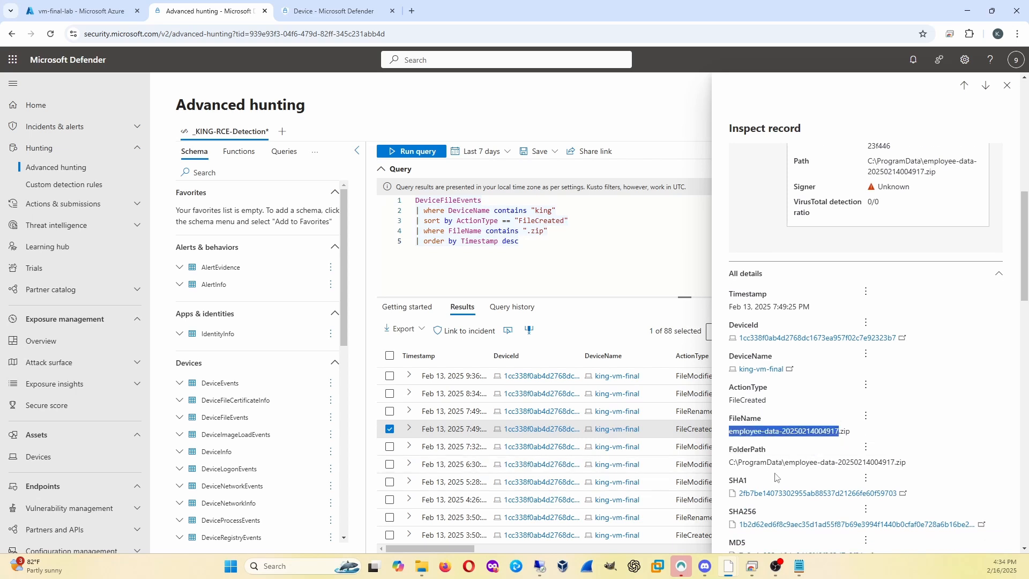
{"action": "scroll", "coordinate": [777, 467], "scroll_direction": "up", "scroll_amount": 6}
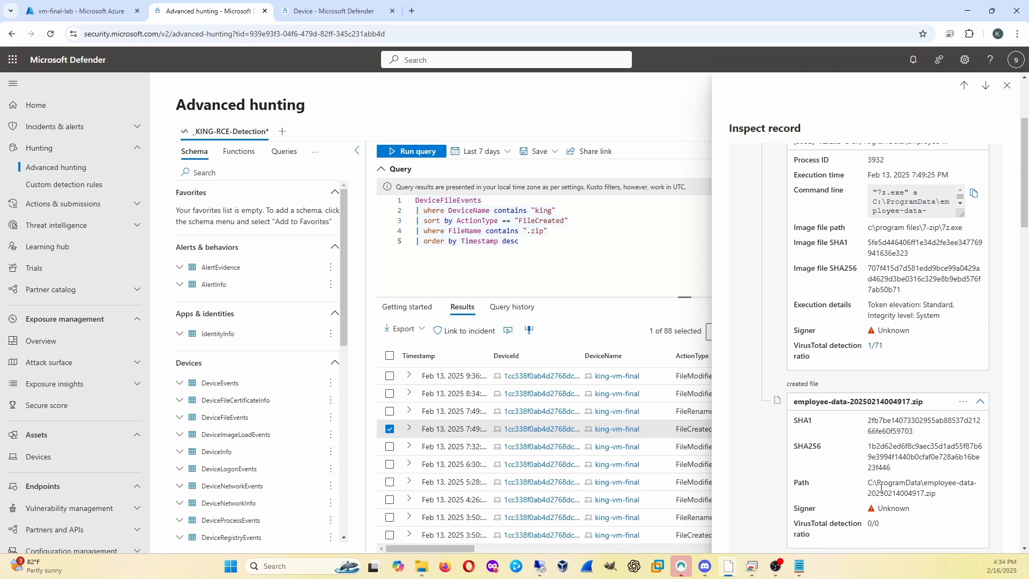
{"action": "scroll", "coordinate": [774, 398], "scroll_direction": "up", "scroll_amount": 1}
{"action": "scroll", "coordinate": [774, 399], "scroll_direction": "up", "scroll_amount": 1}
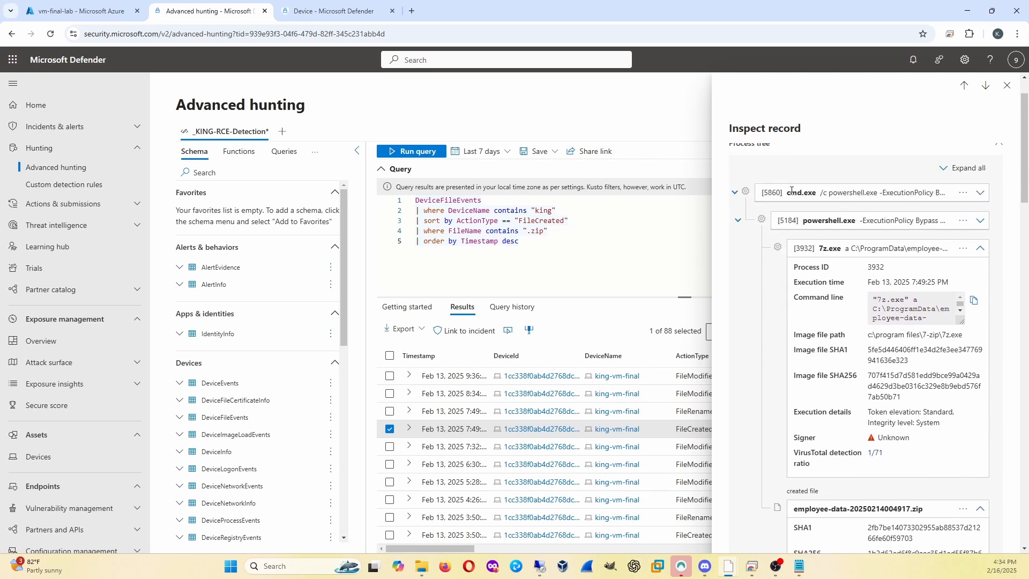
{"action": "left_click_drag", "start_coordinate": [787, 193], "coordinate": [865, 194]}
{"action": "left_click", "coordinate": [829, 226]}
{"action": "triple_click", "coordinate": [828, 227]}
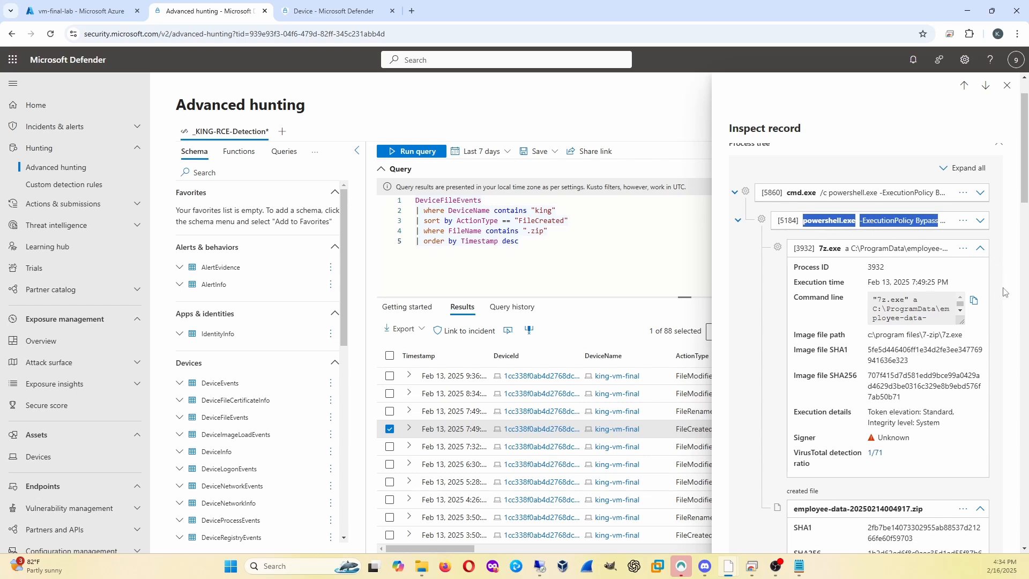
{"action": "left_click", "coordinate": [1006, 85]}
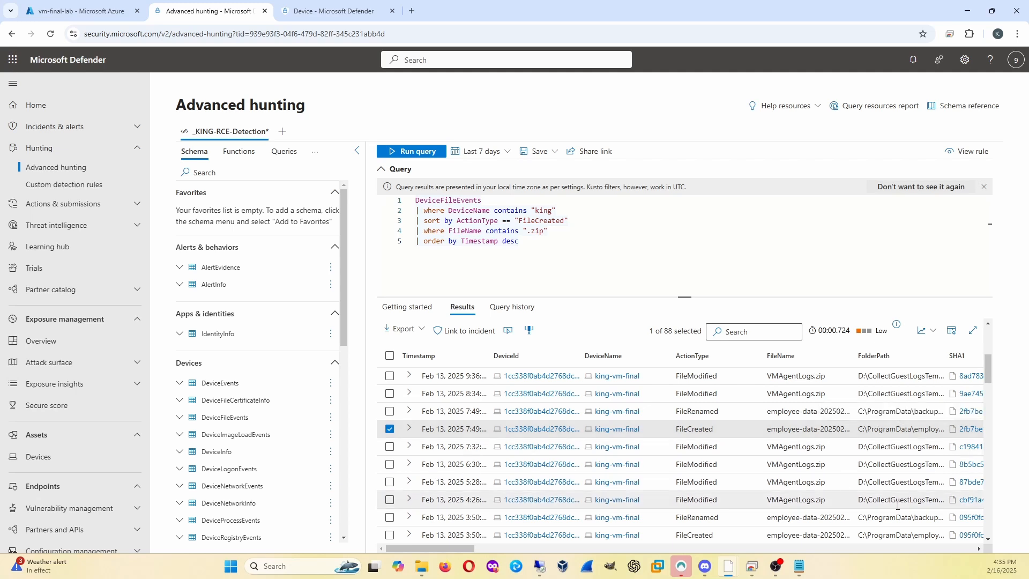
- Inspect the folder path in the Feb 13, 2025 7:49 PM FileRenamed record for the employee-data zip
{"action": "left_click", "coordinate": [897, 413]}
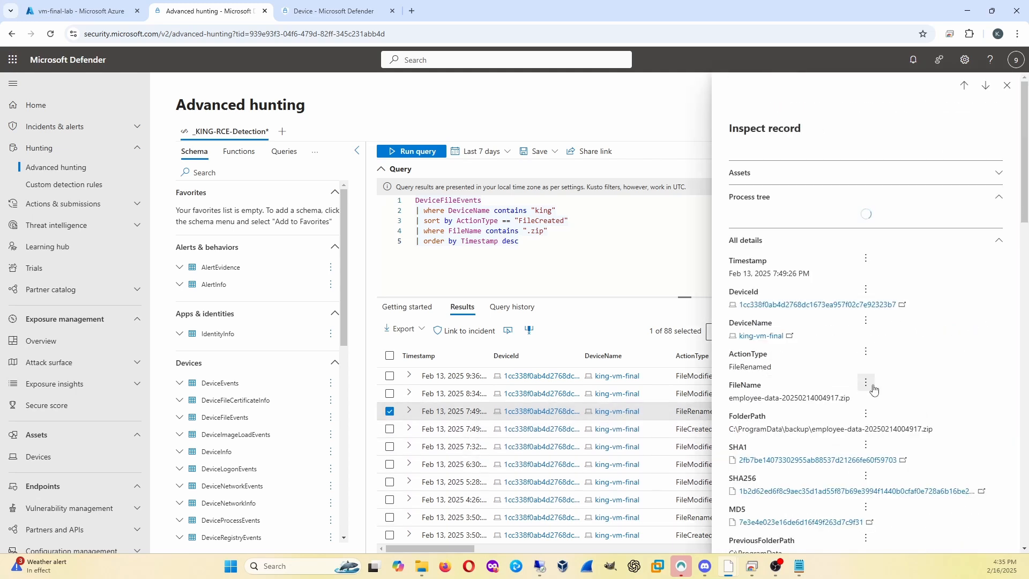
{"action": "scroll", "coordinate": [779, 398], "scroll_direction": "down", "scroll_amount": 10}
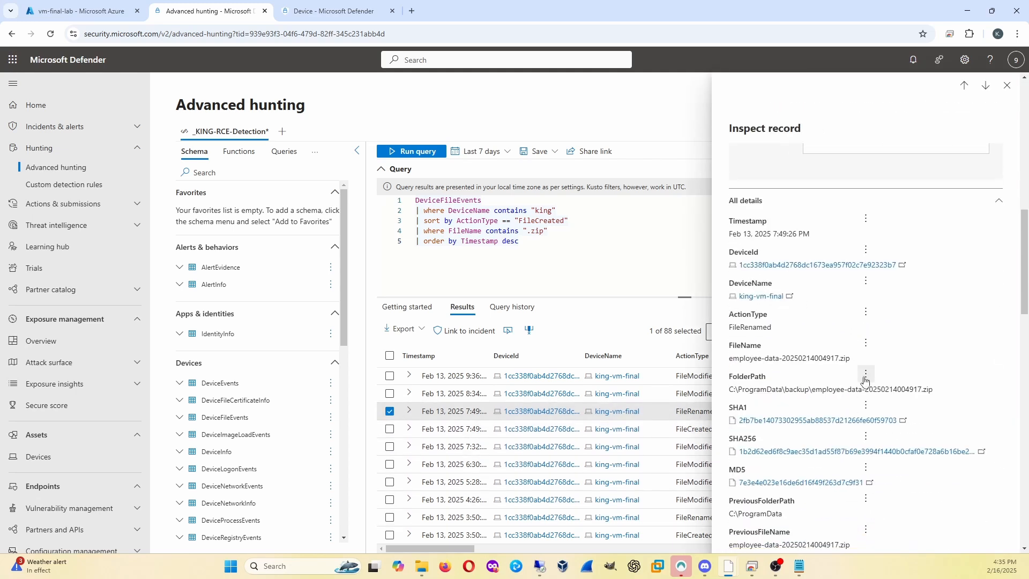
{"action": "left_click_drag", "start_coordinate": [739, 391], "coordinate": [885, 395]}
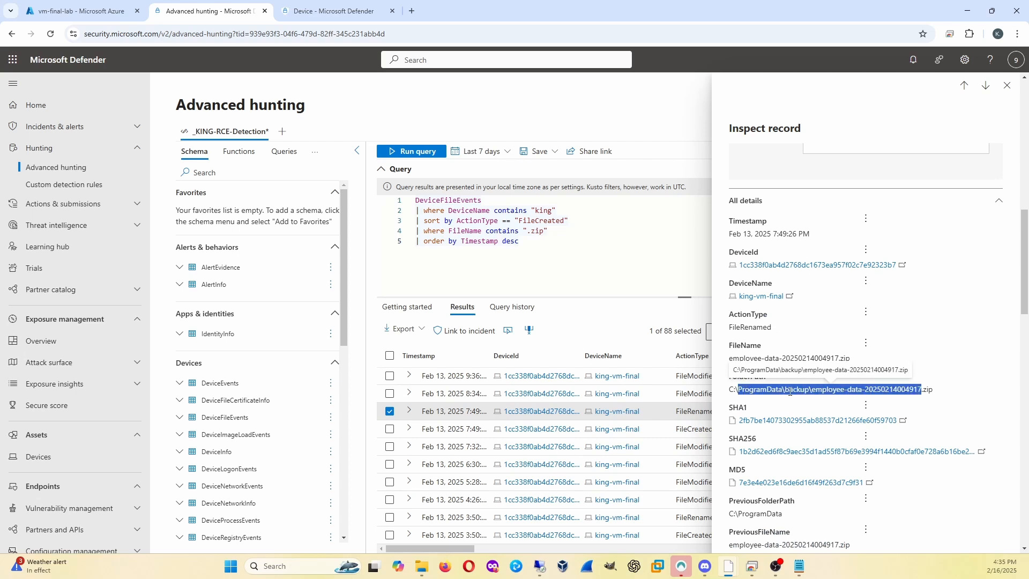
{"action": "double_click", "coordinate": [790, 392]}
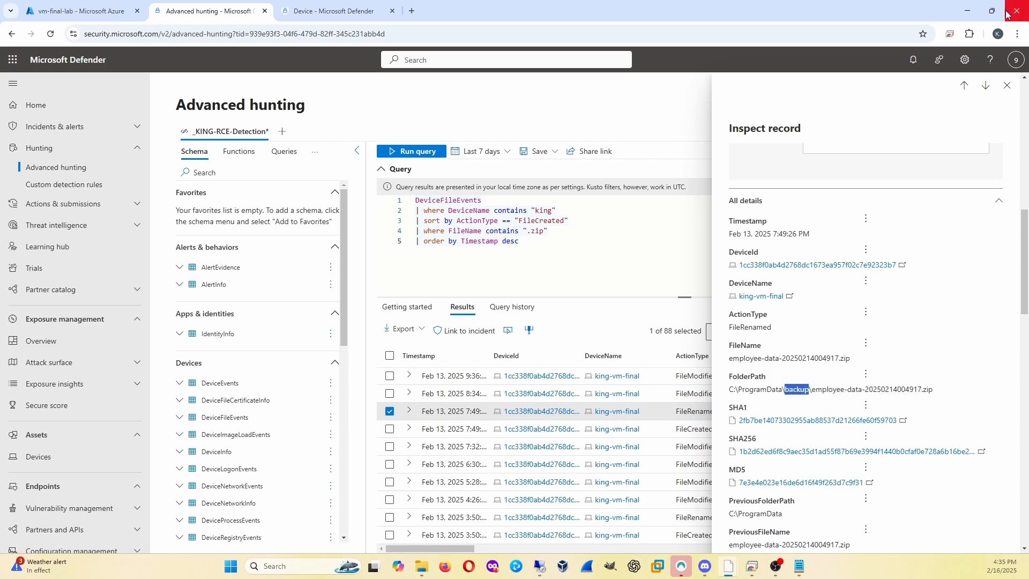
{"action": "left_click", "coordinate": [1007, 86]}
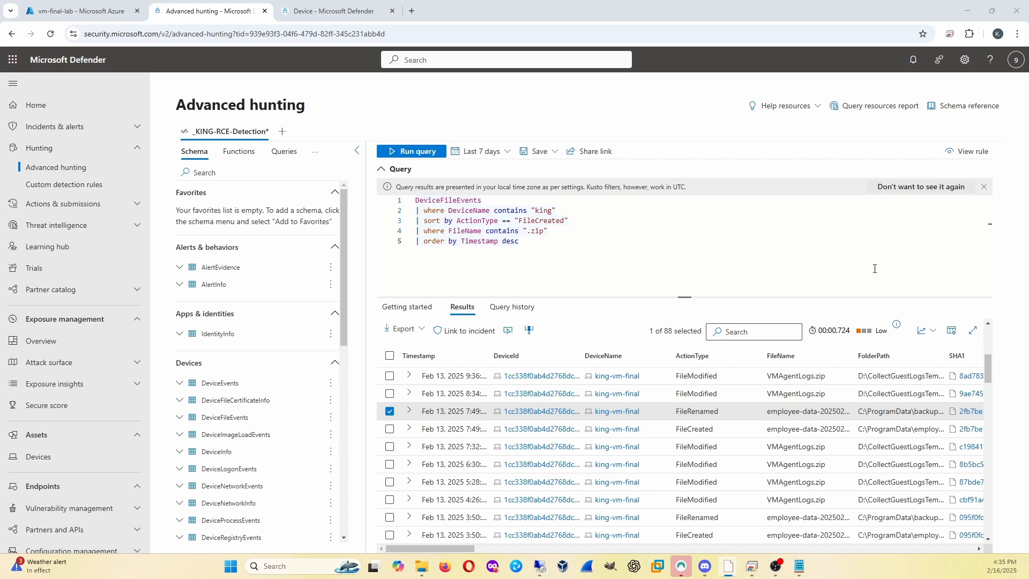
- Append and run a DeviceProcessEvents query for king-vm-final within 5 minutes of 2025-02-13T16:13:56.6703466Z, AccountName containing "king", ordered by Timestamp desc, projecting Timestamp, DeviceName, ActionType, FileName, ProcessCommandLine
{"action": "left_click", "coordinate": [584, 244]}
{"action": "key", "text": "Return"}
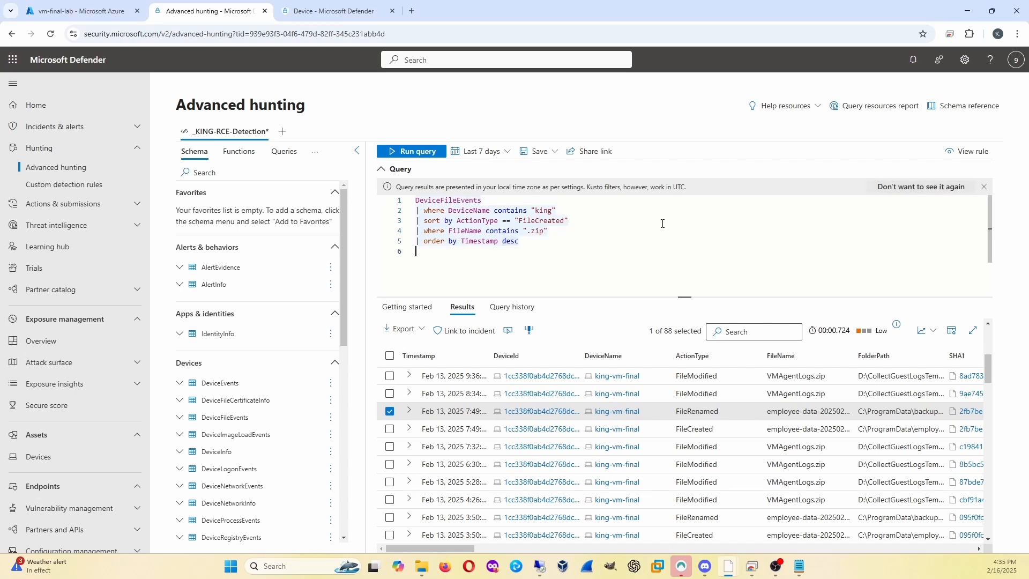
{"action": "key", "text": "Return"}
{"action": "type", "text": "let PIPDevice = \"king-vm-final\"; let SpecificTime = datetime(2025-02-13T16:13:56.6703466Z); DeviceProcessEvents | where Timestamp between ((SpecificTime -5m) .. (SpecificTime + 5m)) | where DeviceName == PIPDevice | where AccountName contains \"king\" | order by Timestamp desc | project Timestamp, DeviceName, ActionType, FileName, ProcessCommandLine"}
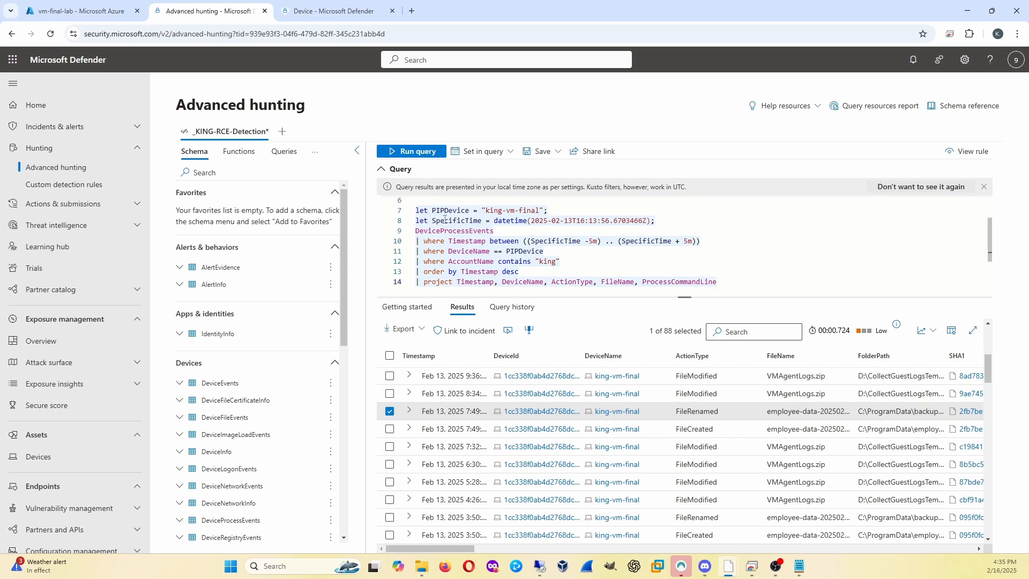
{"action": "left_click", "coordinate": [685, 272]}
{"action": "mouse_move", "coordinate": [513, 252]}
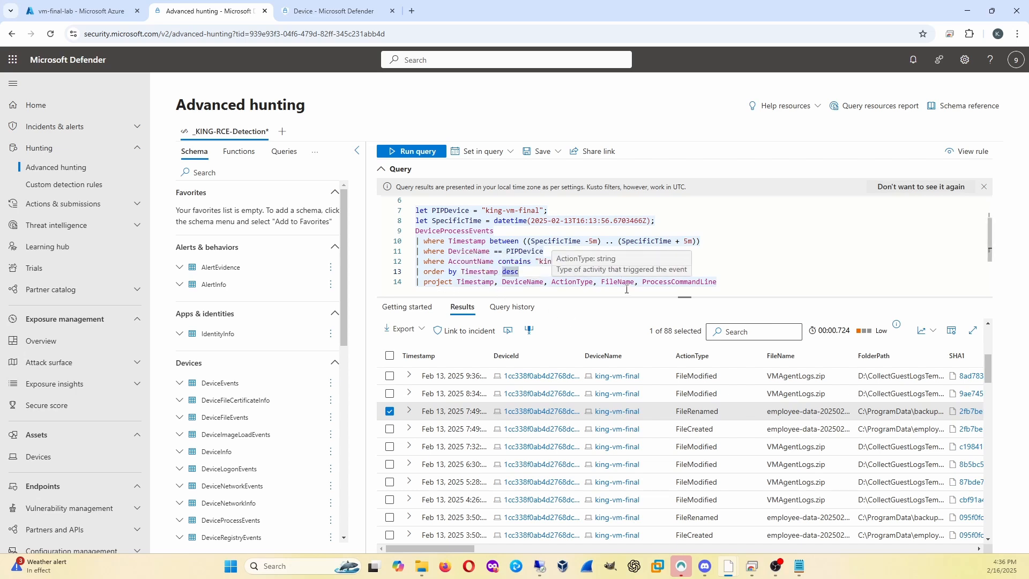
{"action": "scroll", "coordinate": [695, 283], "scroll_direction": "down", "scroll_amount": 1}
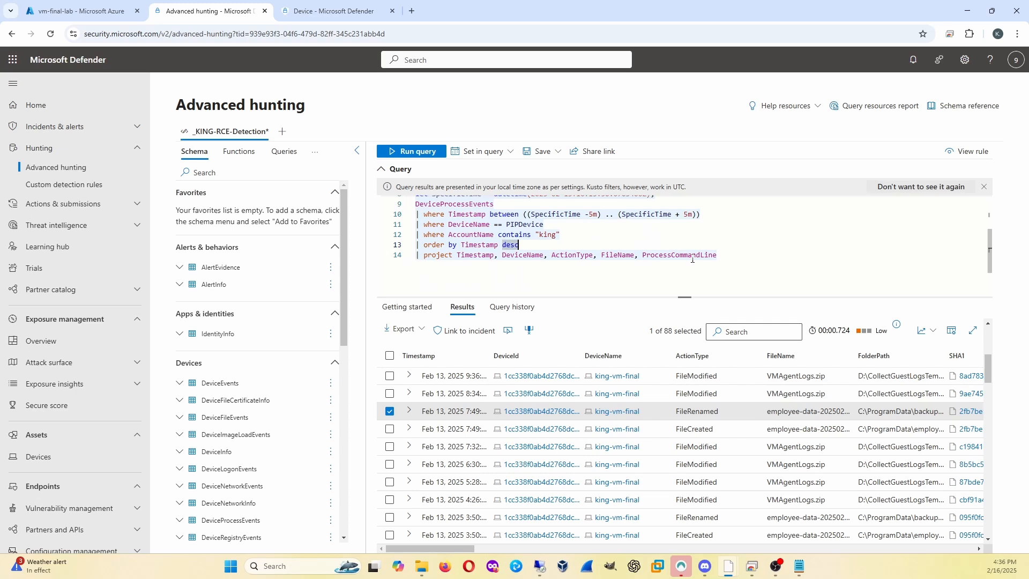
{"action": "left_click", "coordinate": [721, 261]}
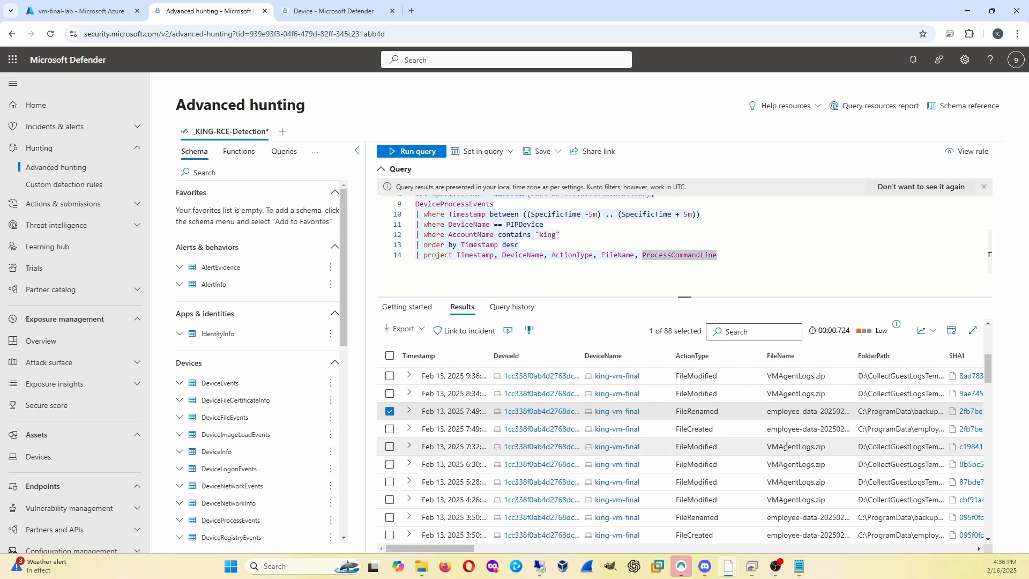
{"action": "left_click", "coordinate": [417, 156]}
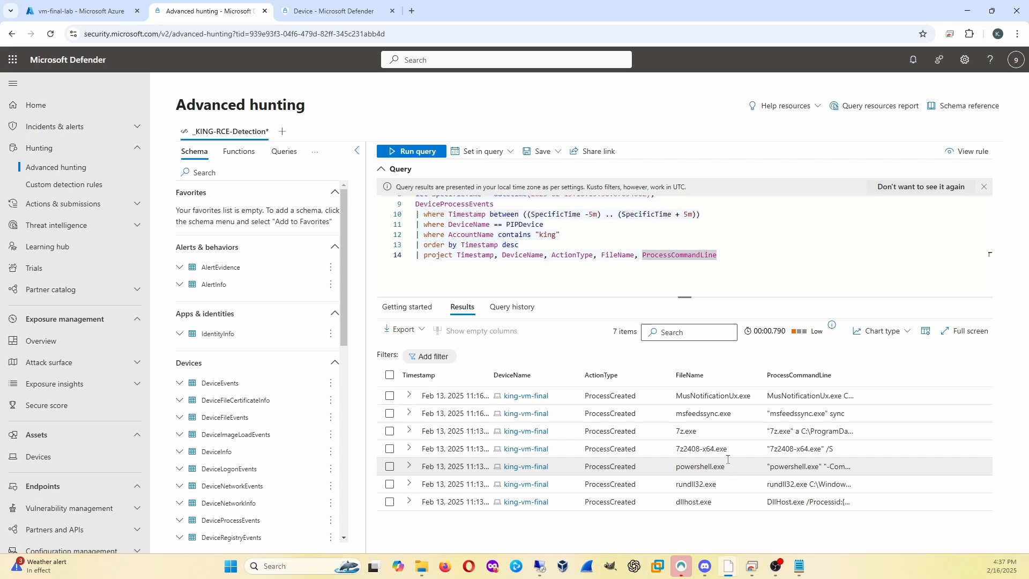
- Inspect the 7z2408-x64.exe process record and its command line, collapsing the process tree
{"action": "double_click", "coordinate": [682, 450]}
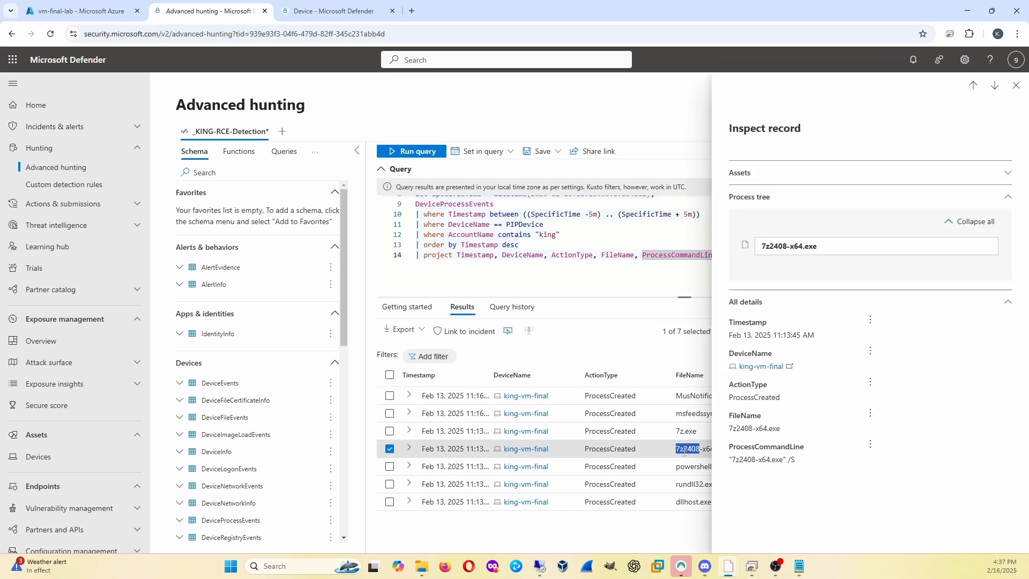
{"action": "left_click", "coordinate": [682, 452]}
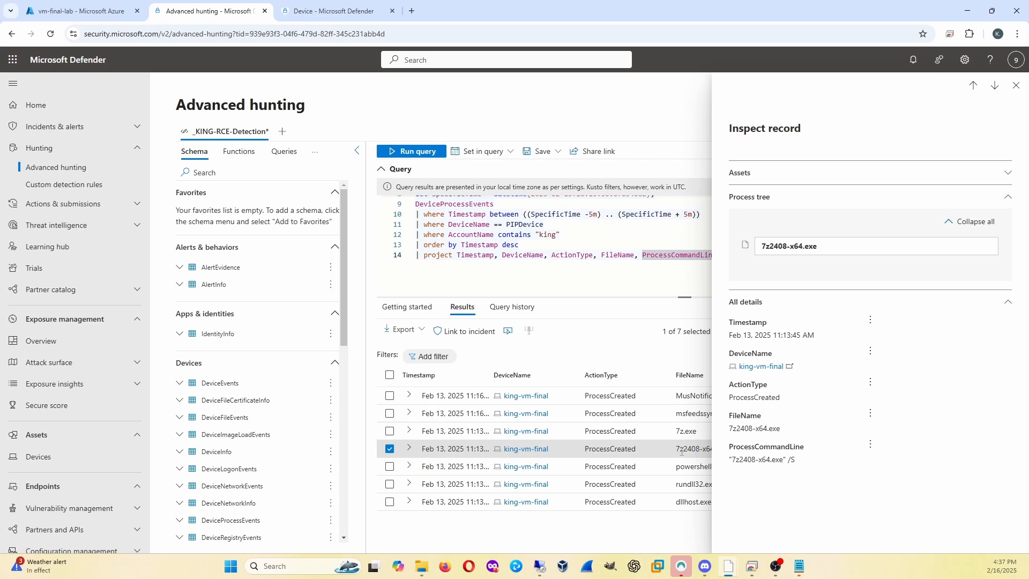
{"action": "left_click", "coordinate": [1017, 86]}
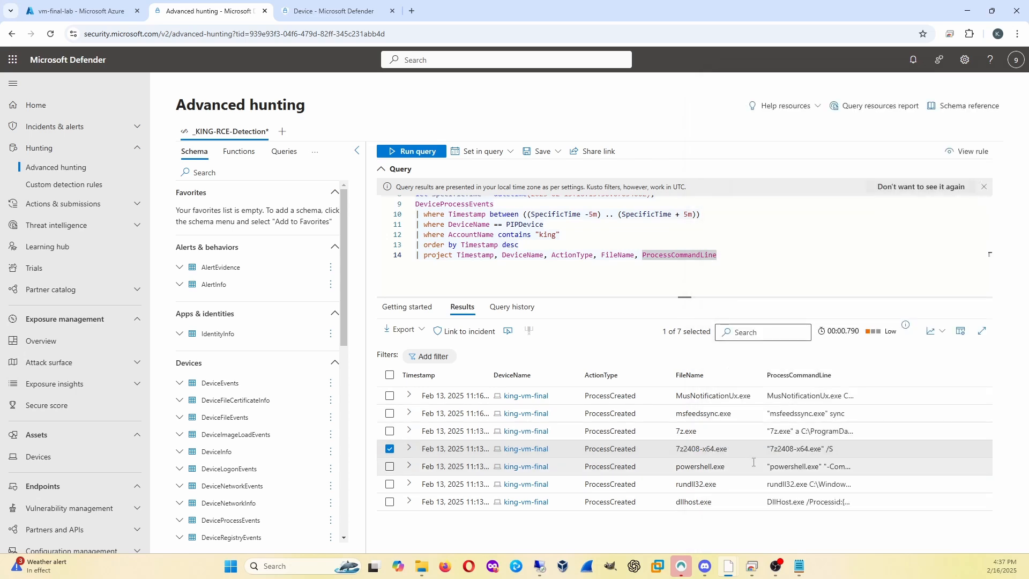
{"action": "left_click_drag", "start_coordinate": [836, 448], "coordinate": [769, 448]}
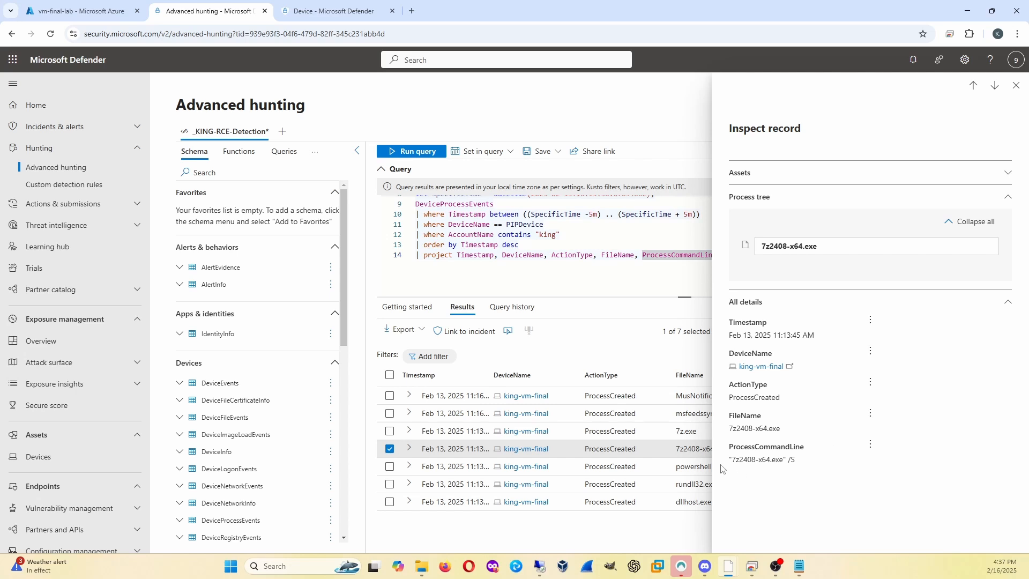
{"action": "left_click", "coordinate": [1006, 198]}
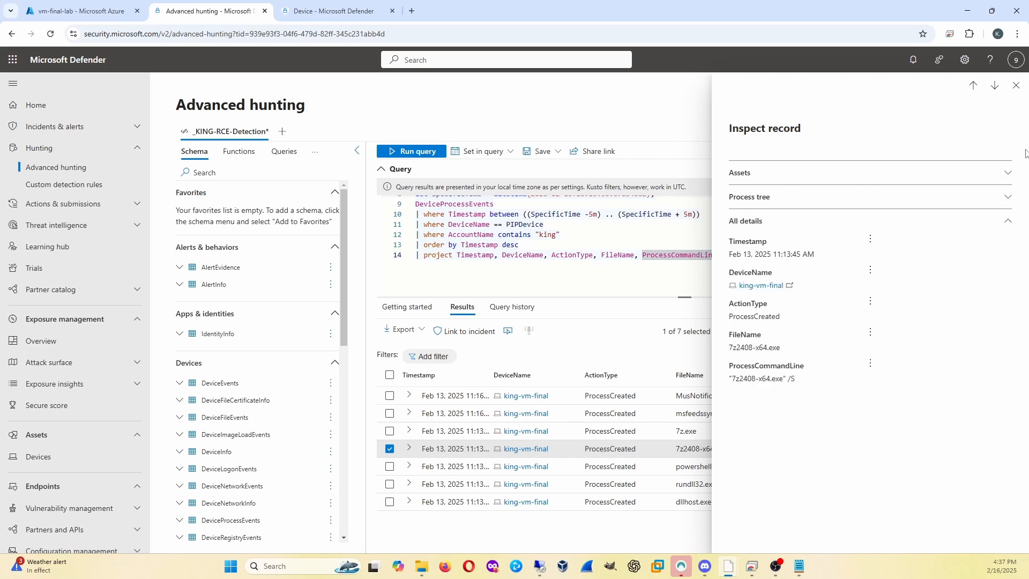
{"action": "left_click", "coordinate": [1016, 86]}
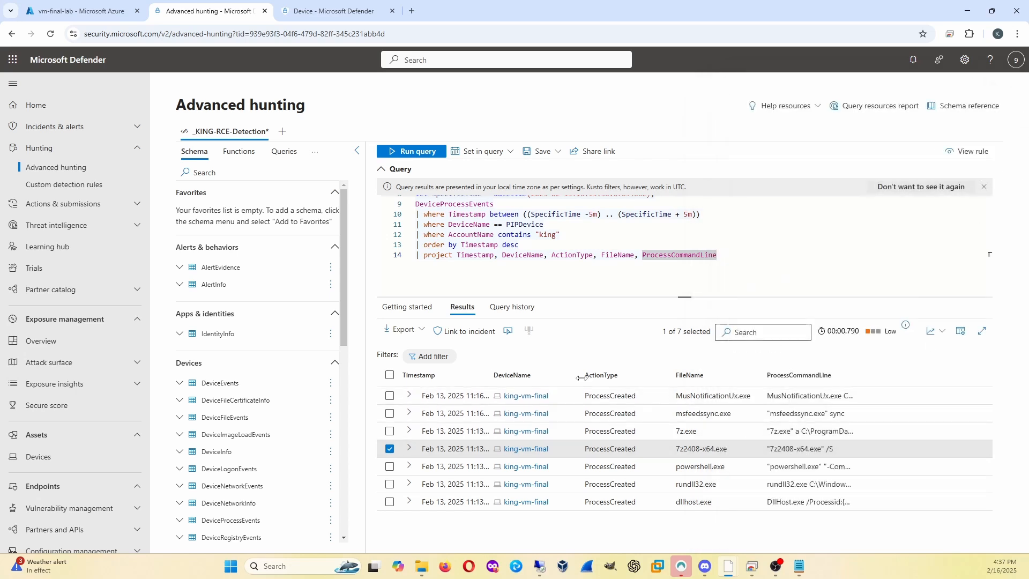
- Widen the Timestamp column to show full times and inspect the powershell.exe process record
{"action": "left_click_drag", "start_coordinate": [492, 375], "coordinate": [556, 375]}
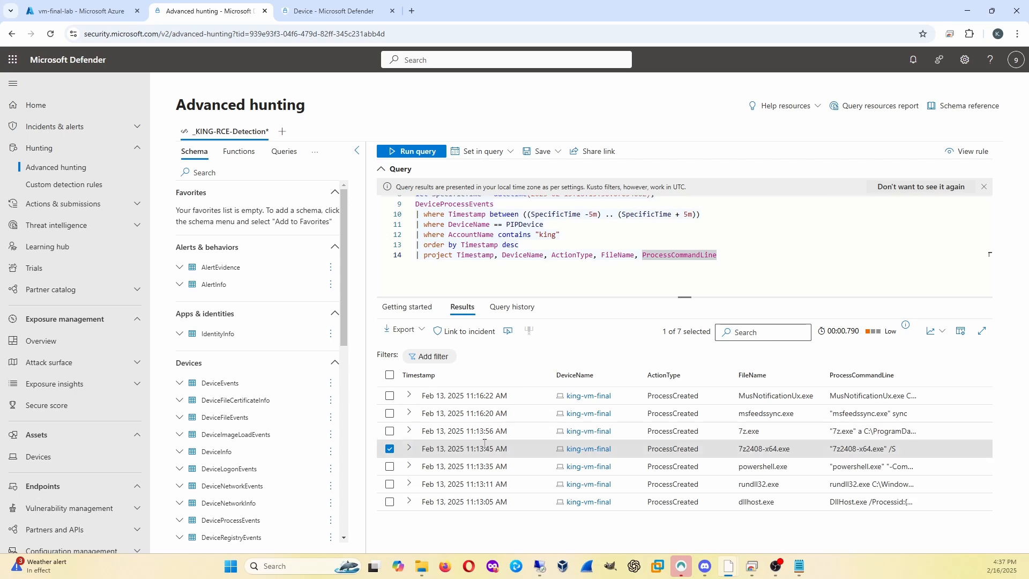
{"action": "left_click", "coordinate": [483, 466]}
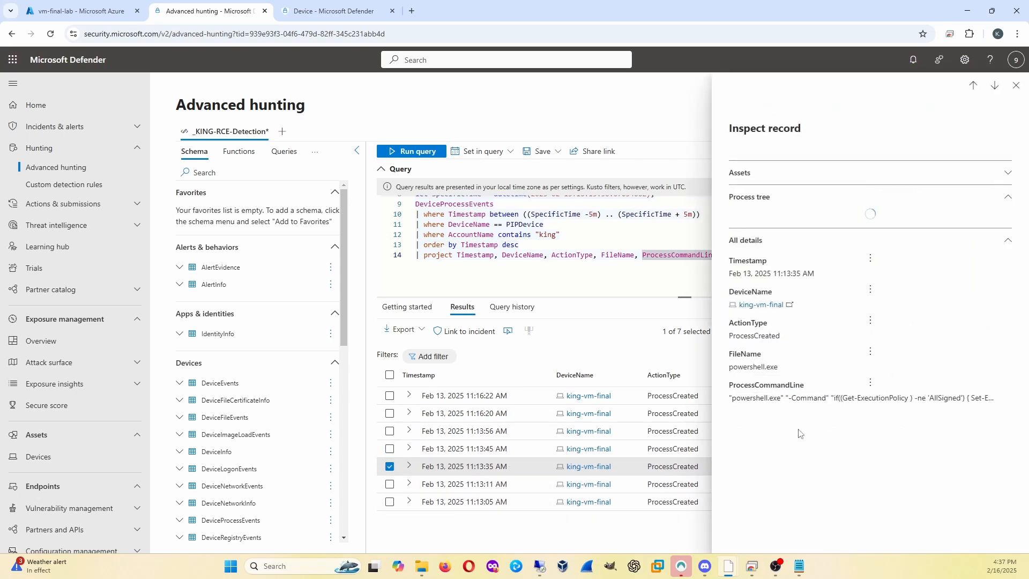
{"action": "left_click", "coordinate": [1008, 176]}
{"action": "left_click", "coordinate": [1009, 176]}
{"action": "left_click", "coordinate": [1016, 86]}
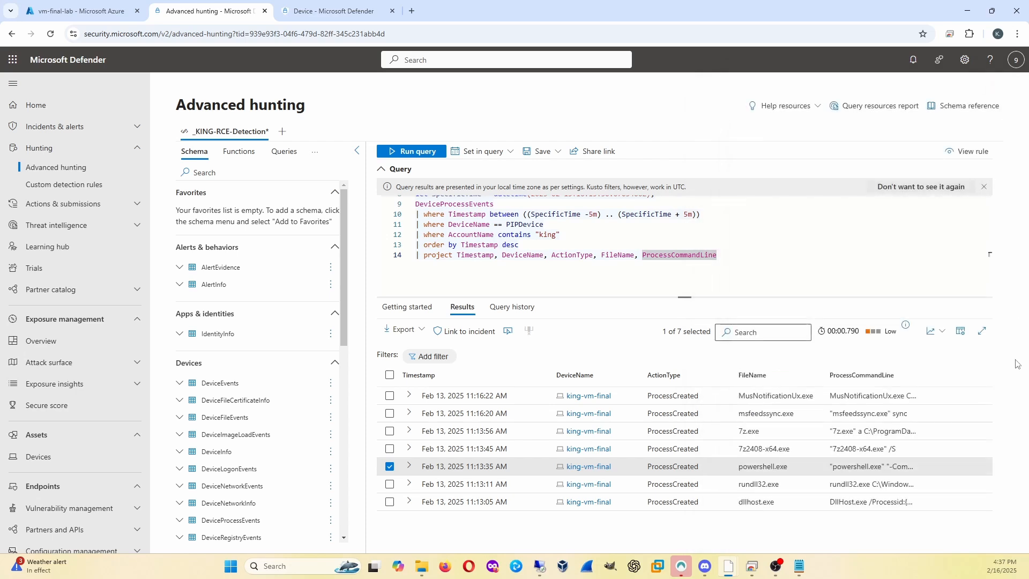
- Inspect the command line in the 7z.exe process record
{"action": "left_click", "coordinate": [880, 435]}
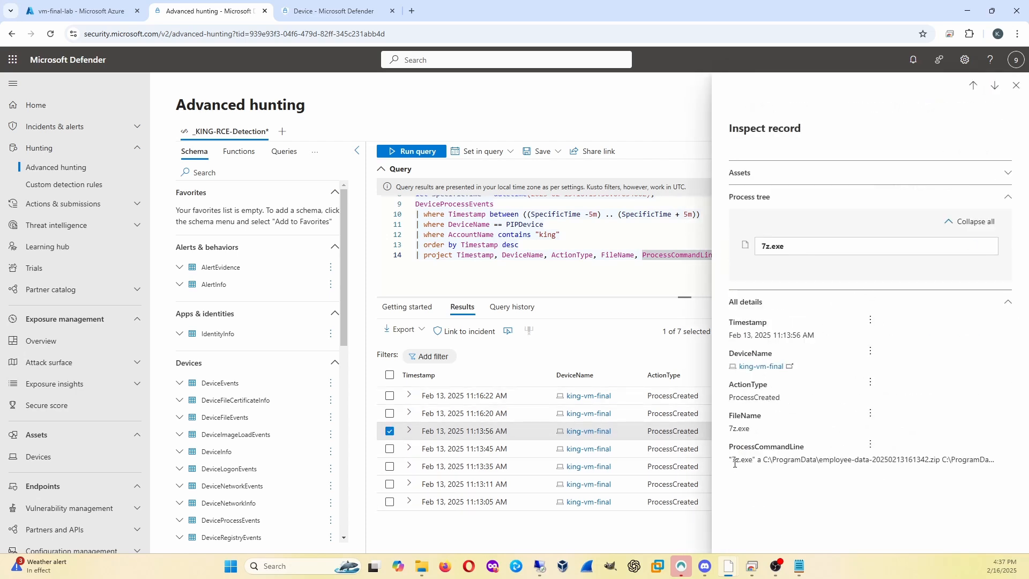
{"action": "left_click", "coordinate": [1016, 85]}
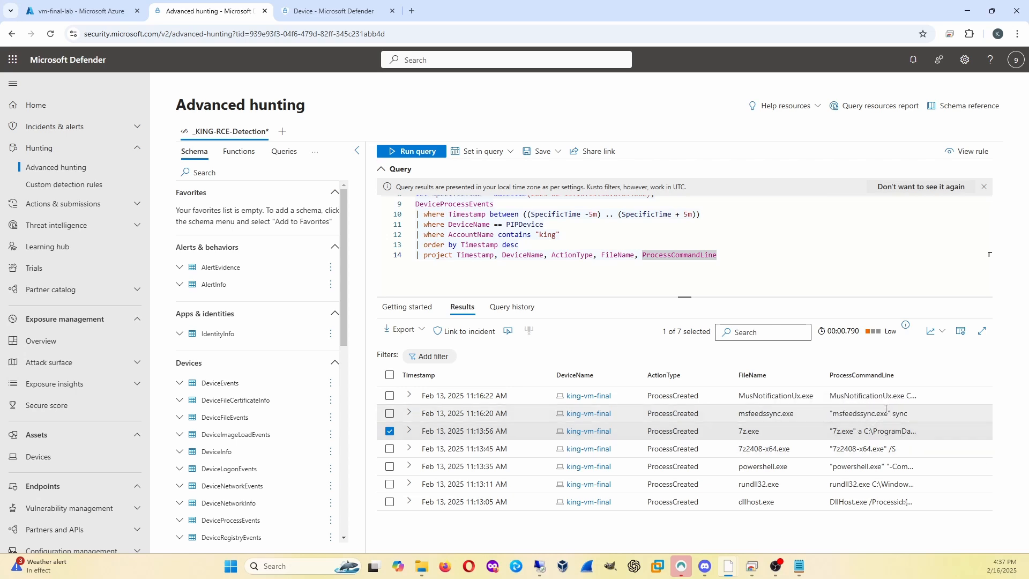
{"action": "left_click", "coordinate": [884, 430]}
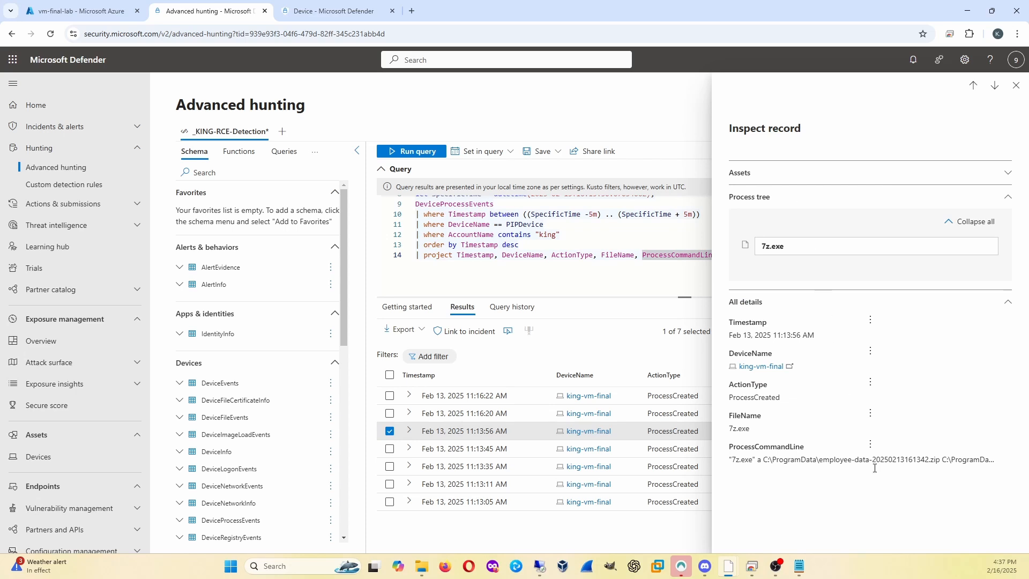
- Examine the employee-data zip and CSV paths in the 7z.exe command line, and close the record
{"action": "double_click", "coordinate": [843, 459]}
{"action": "left_click_drag", "start_coordinate": [844, 458], "coordinate": [998, 463]}
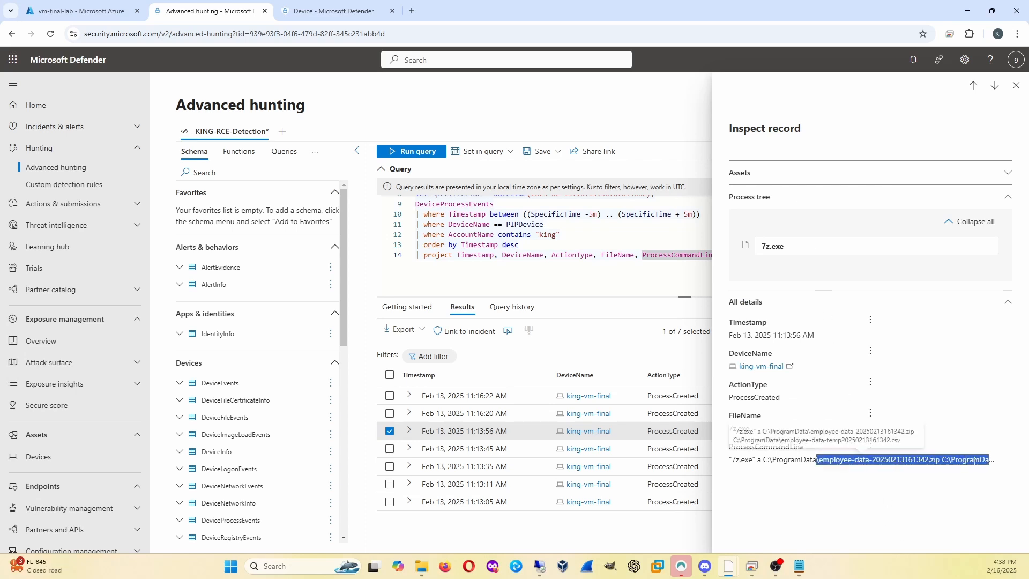
{"action": "left_click", "coordinate": [906, 460]}
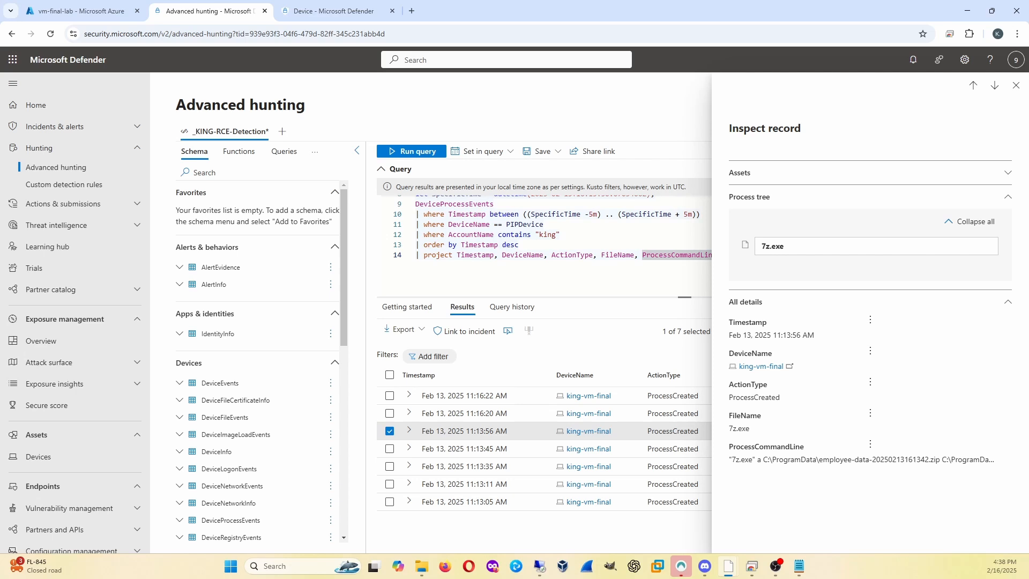
{"action": "left_click", "coordinate": [1016, 85]}
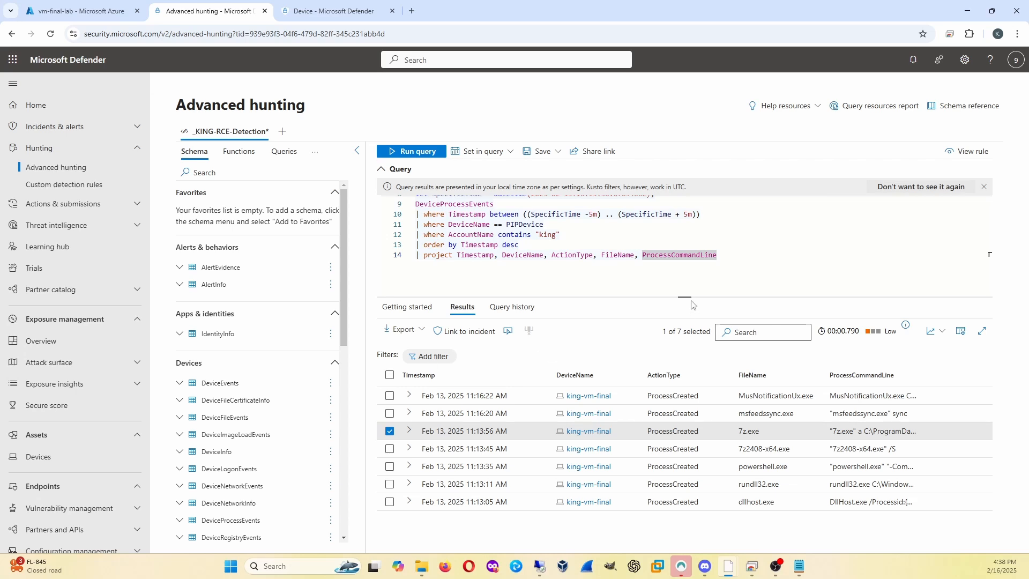
- Append and run a DeviceNetworkEvents query for king-vm-final with ActionType containing "OutboundConnection", ordered by Timestamp desc
{"action": "left_click", "coordinate": [748, 257]}
{"action": "key", "text": "Return"}
{"action": "key", "text": "Return"}
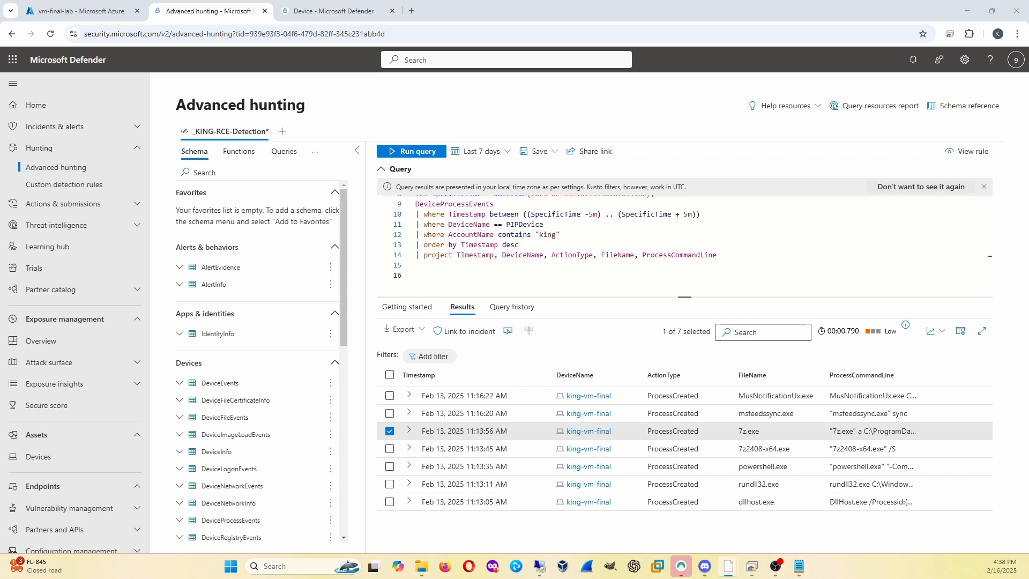
{"action": "left_click", "coordinate": [460, 278]}
{"action": "type", "text": "let PIPDevice = \"king-vm-final\"; DeviceNetworkEvents | where DeviceName == PIPDevice | where ActionType contains \"OutboundConnection\" | order by Timestamp desc"}
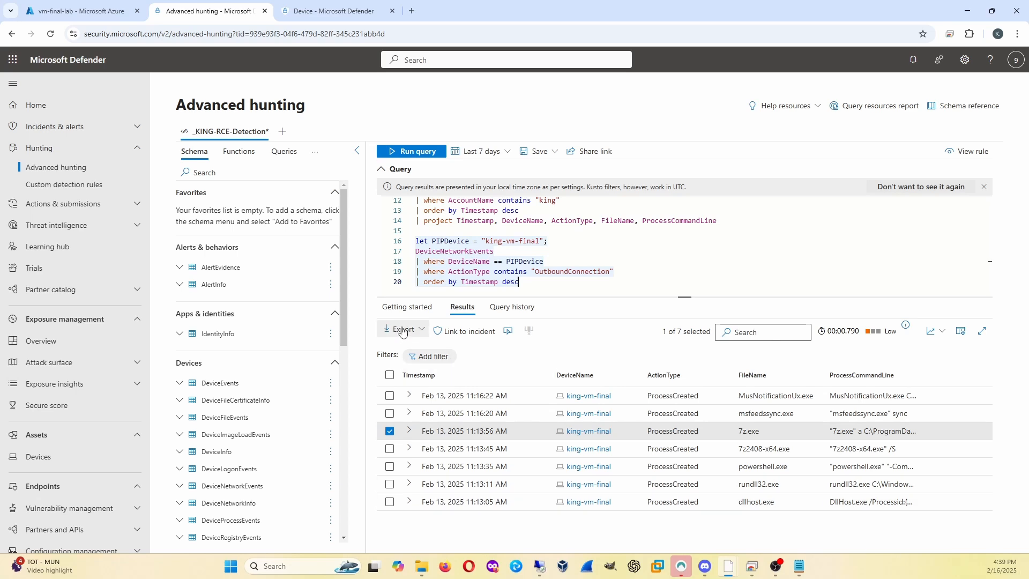
{"action": "left_click", "coordinate": [410, 153]}
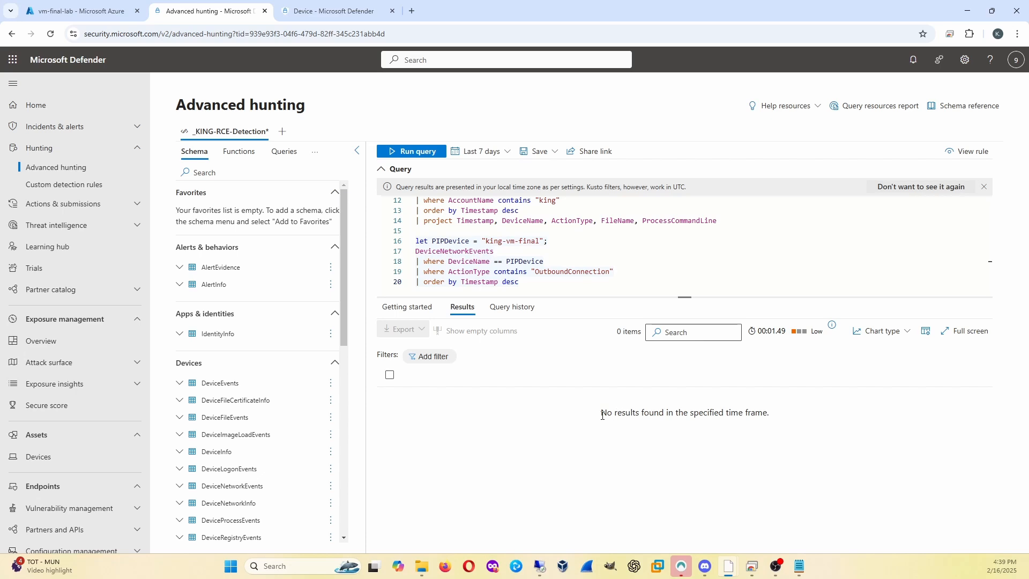
{"action": "left_click_drag", "start_coordinate": [602, 415], "coordinate": [793, 419]}
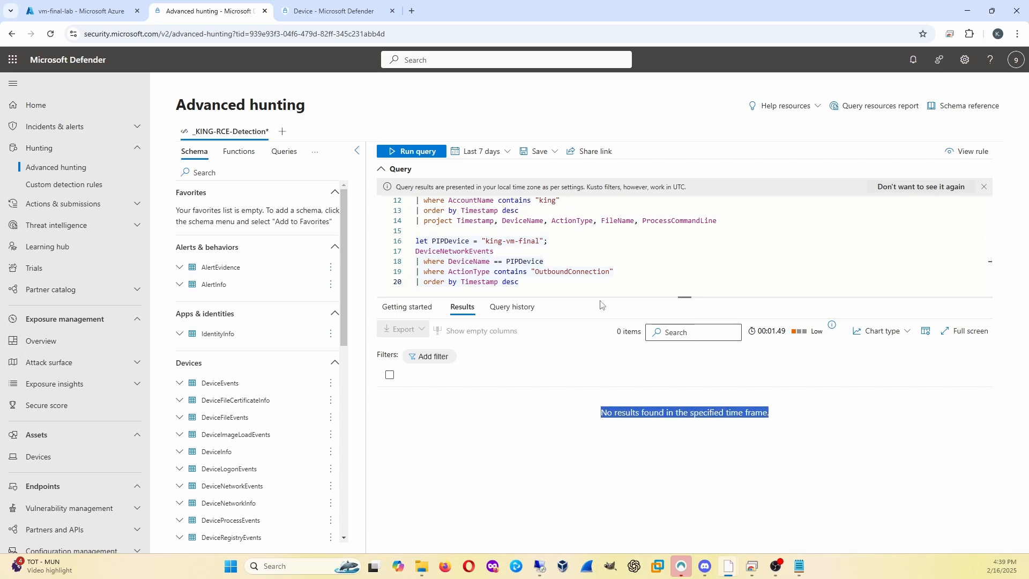
- Rerun the DeviceFileEvents query for .zip files and look through the file events on king-vm-final
{"action": "left_click", "coordinate": [533, 287]}
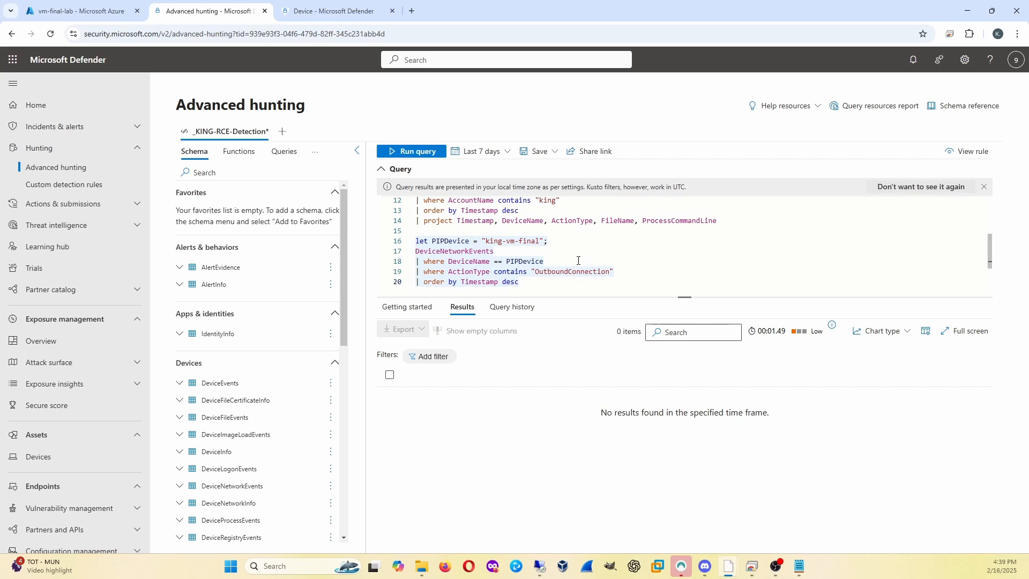
{"action": "key", "text": "Return"}
{"action": "key", "text": "Return"}
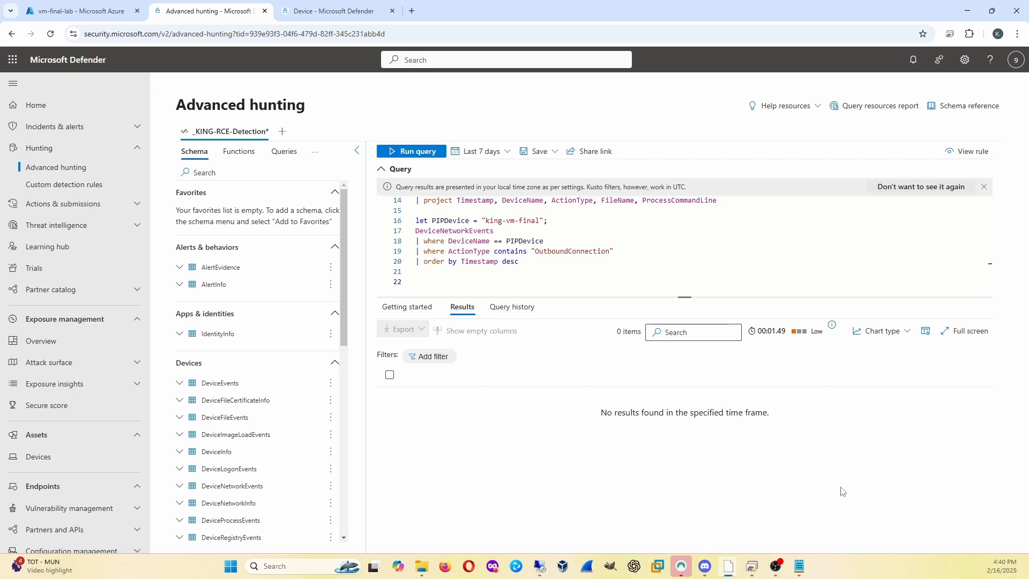
{"action": "scroll", "coordinate": [462, 271], "scroll_direction": "up", "scroll_amount": 3}
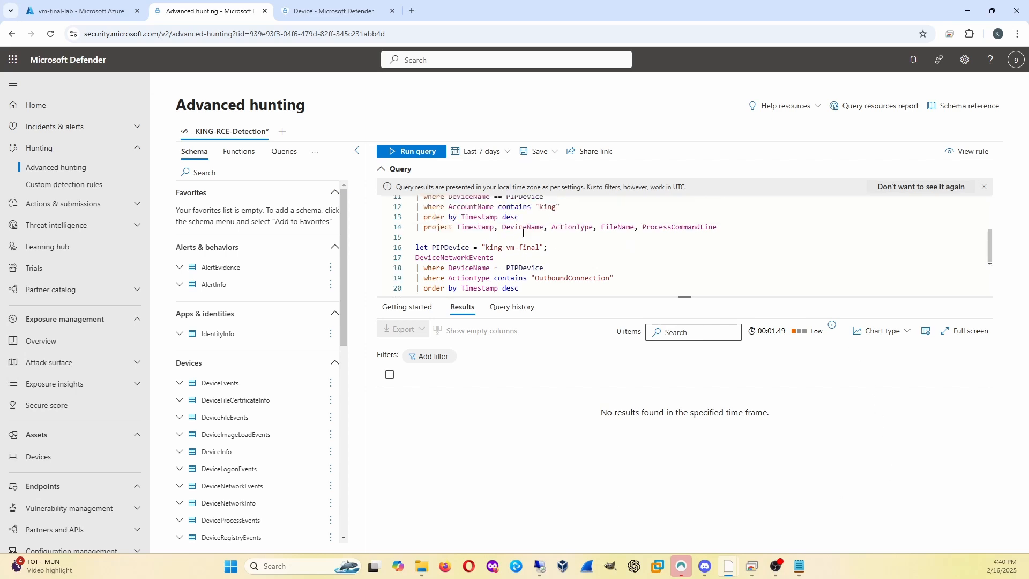
{"action": "left_click", "coordinate": [543, 234]}
{"action": "scroll", "coordinate": [602, 266], "scroll_direction": "up", "scroll_amount": 3}
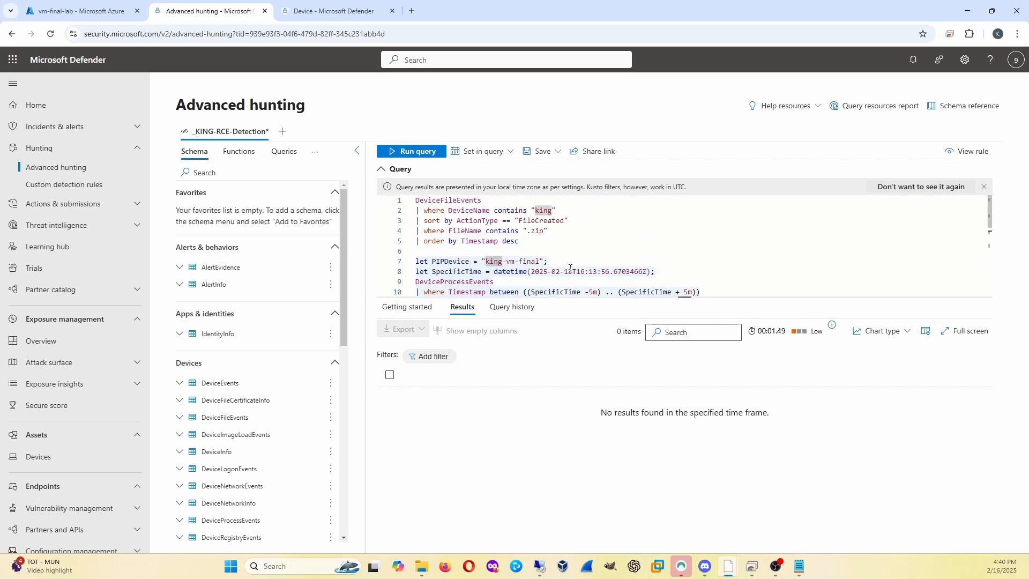
{"action": "left_click", "coordinate": [521, 241]}
{"action": "left_click", "coordinate": [417, 153]}
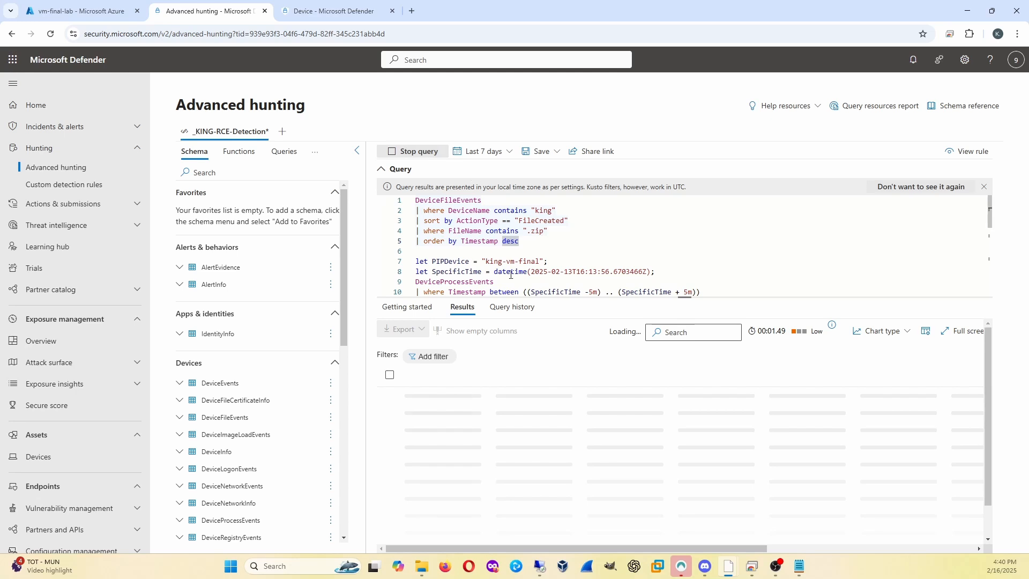
{"action": "scroll", "coordinate": [847, 477], "scroll_direction": "down", "scroll_amount": 5}
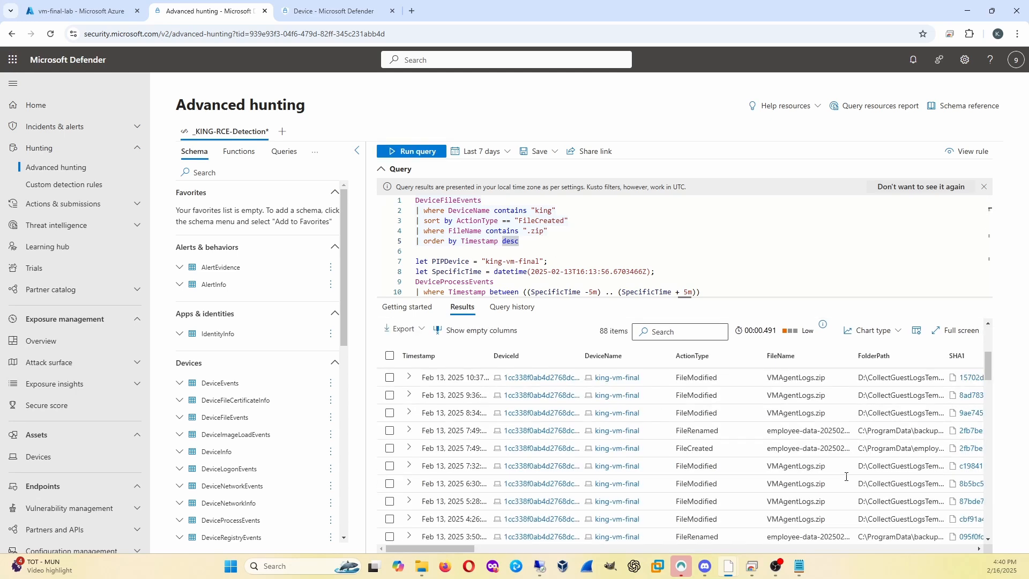
{"action": "scroll", "coordinate": [568, 257], "scroll_direction": "down", "scroll_amount": 1}
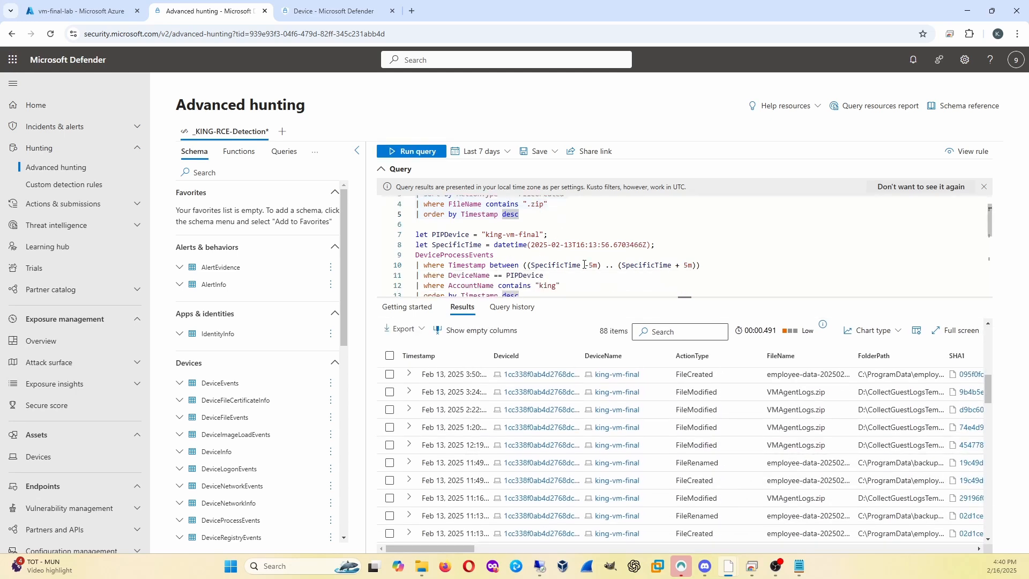
- Rerun the DeviceProcessEvents query and widen the Timestamp column enough to show the full times
{"action": "left_click", "coordinate": [580, 259]}
{"action": "left_click", "coordinate": [411, 151]}
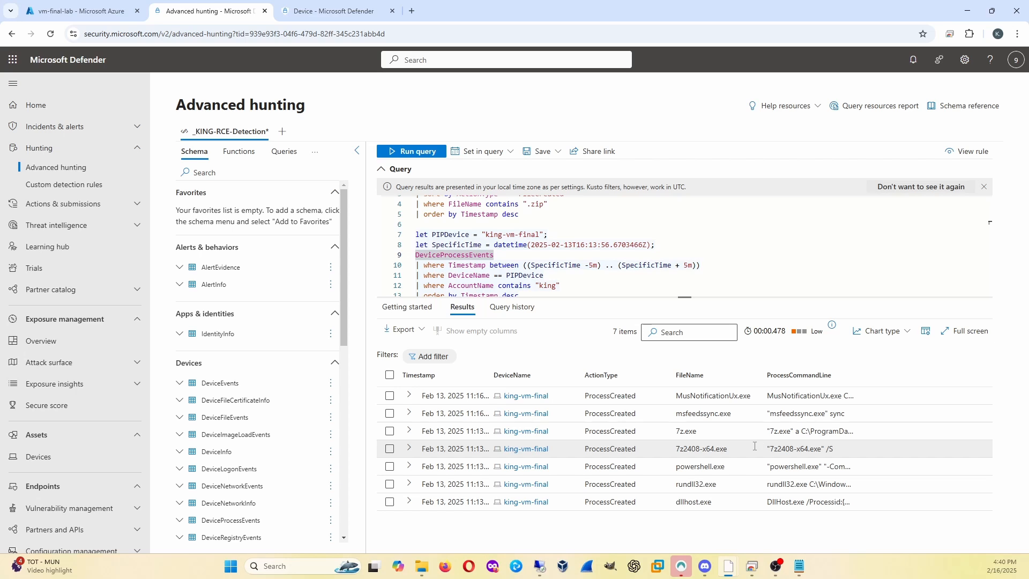
{"action": "left_click_drag", "start_coordinate": [490, 376], "coordinate": [610, 381]}
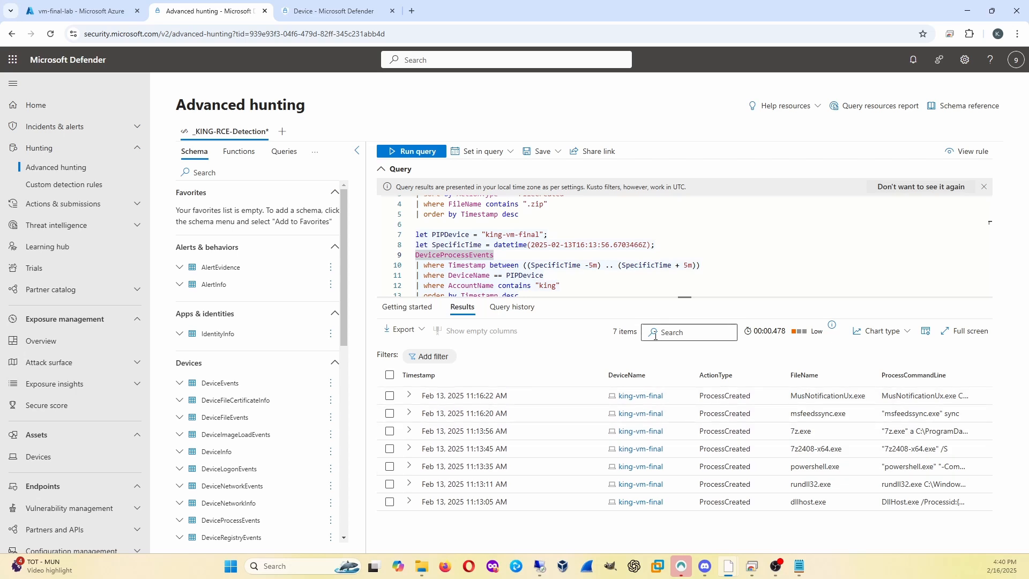
{"action": "left_click_drag", "start_coordinate": [610, 373], "coordinate": [529, 374]}
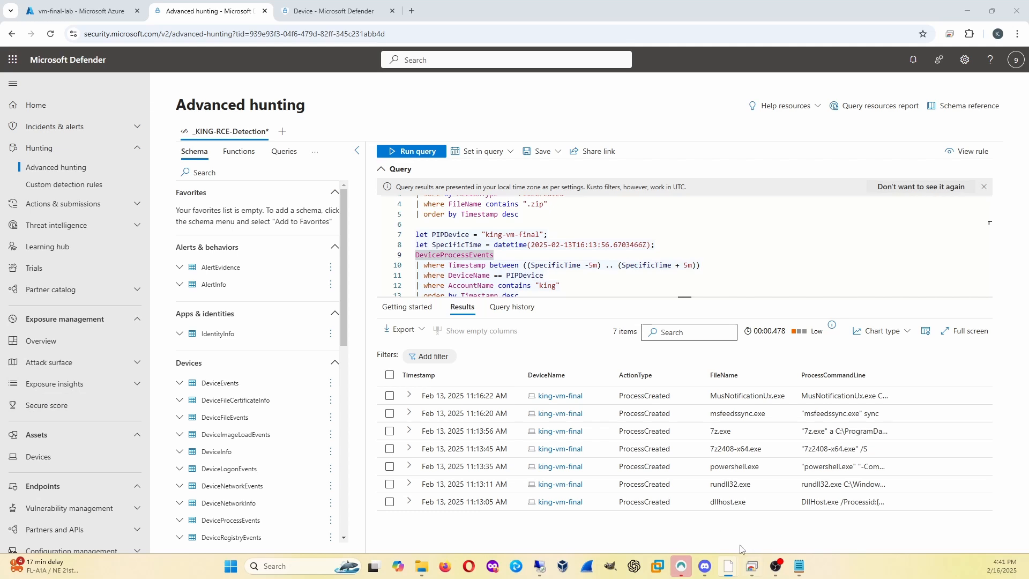
- Review the Preparation notes in Notepad, and return to the end of the hunting query in Microsoft Defender
{"action": "left_click", "coordinate": [799, 566]}
{"action": "key", "text": "ctrl+a"}
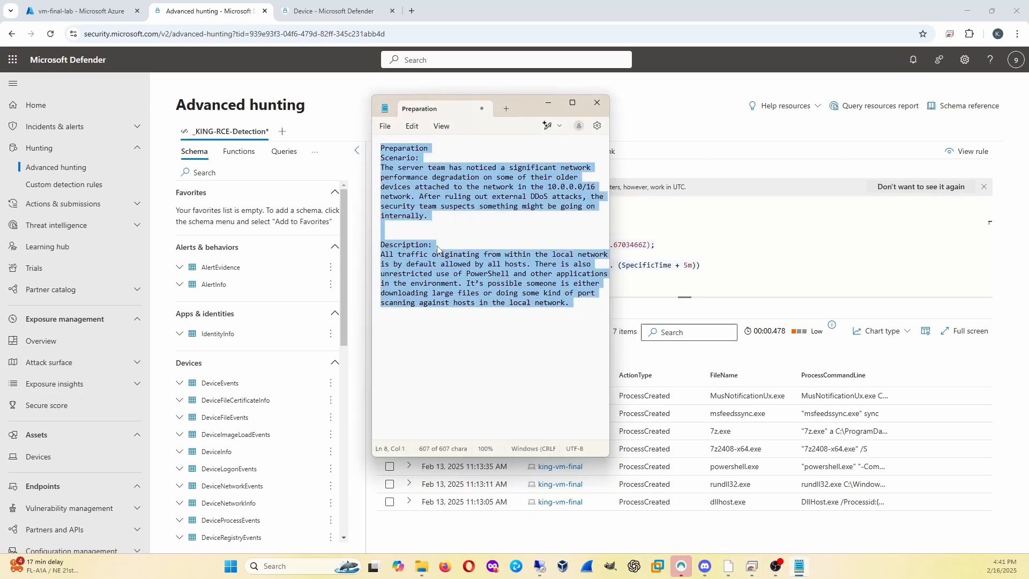
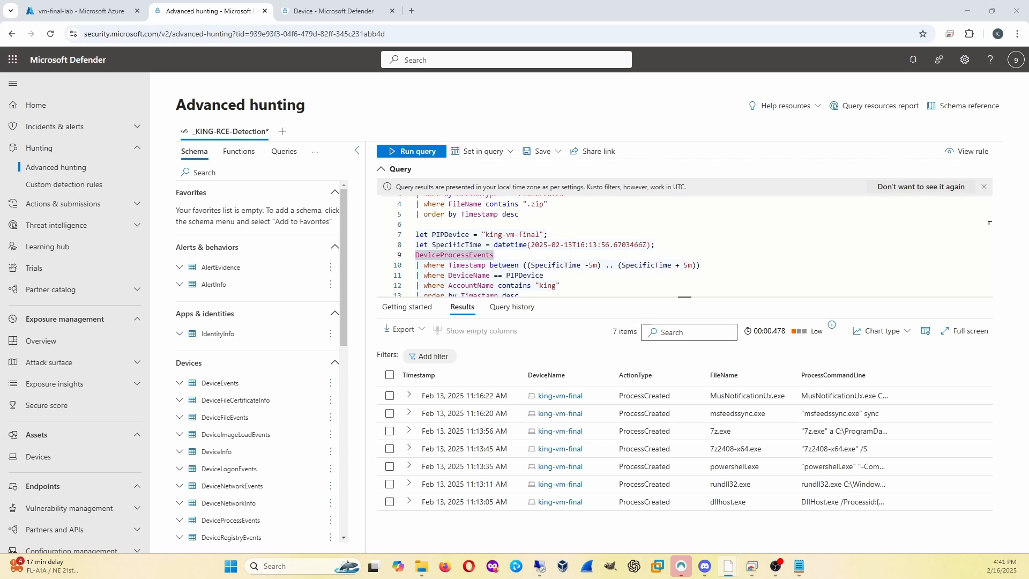
{"action": "scroll", "coordinate": [613, 235], "scroll_direction": "down", "scroll_amount": 3}
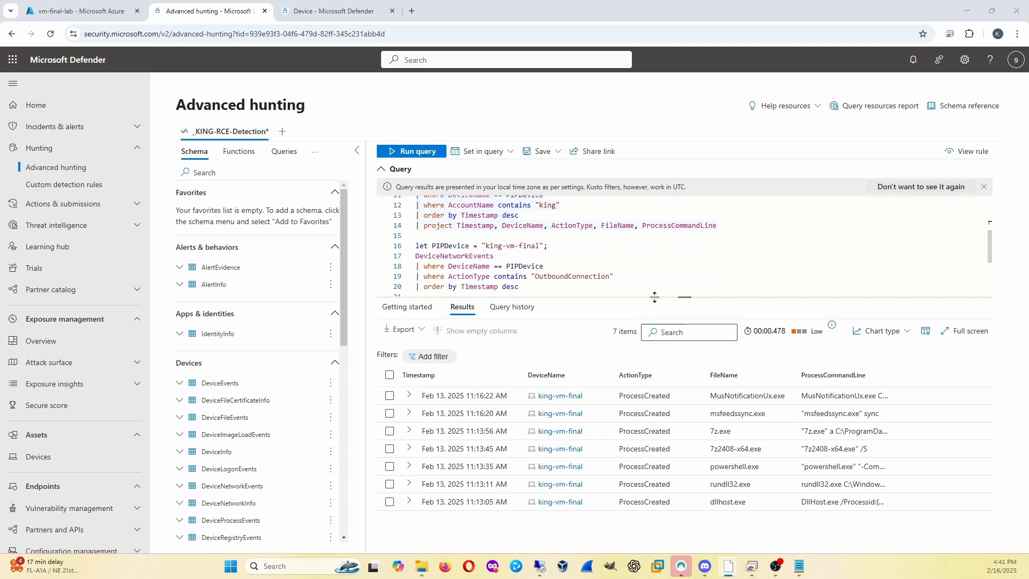
{"action": "scroll", "coordinate": [614, 281], "scroll_direction": "down", "scroll_amount": 2}
{"action": "left_click", "coordinate": [624, 280]}
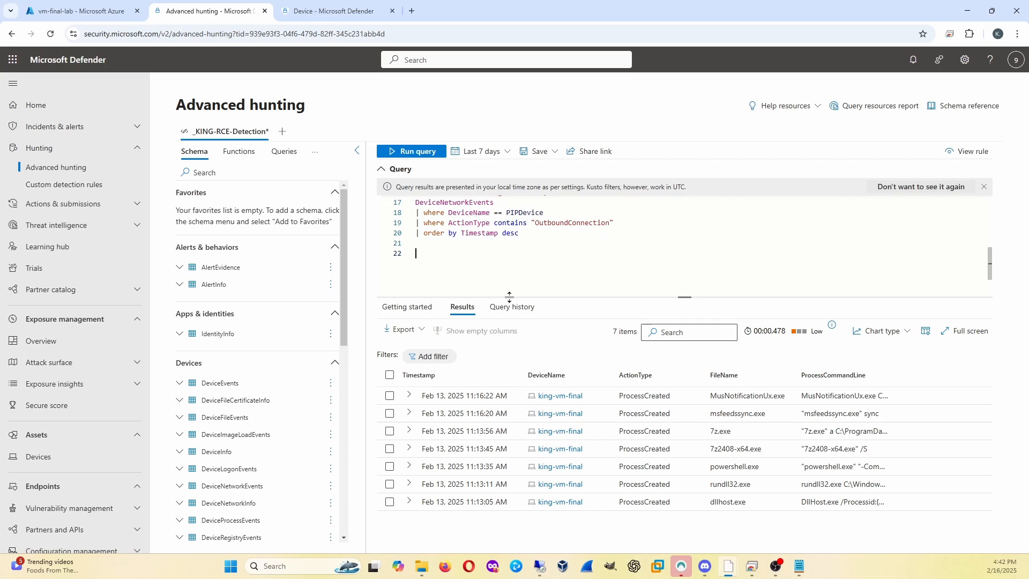
- Review the response actions available for king-vm-final on its device page, and return to Advanced hunting
{"action": "left_click", "coordinate": [348, 8]}
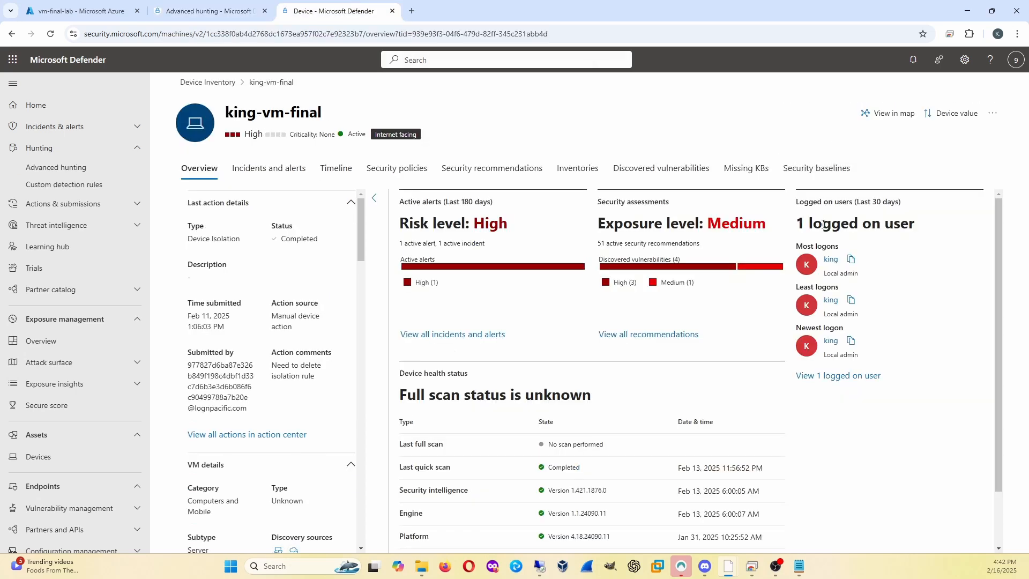
{"action": "left_click", "coordinate": [993, 113]}
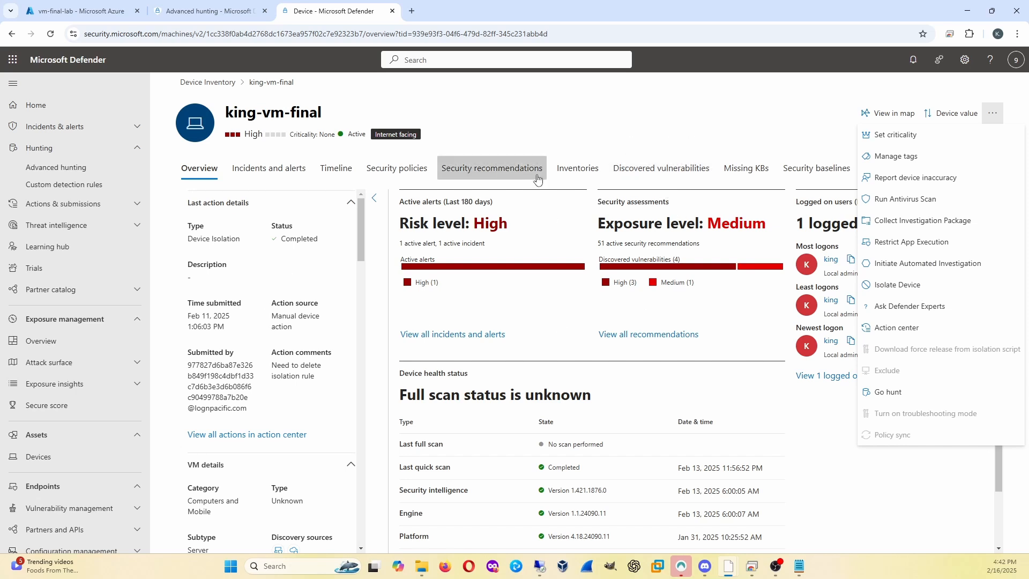
{"action": "left_click", "coordinate": [204, 11]}
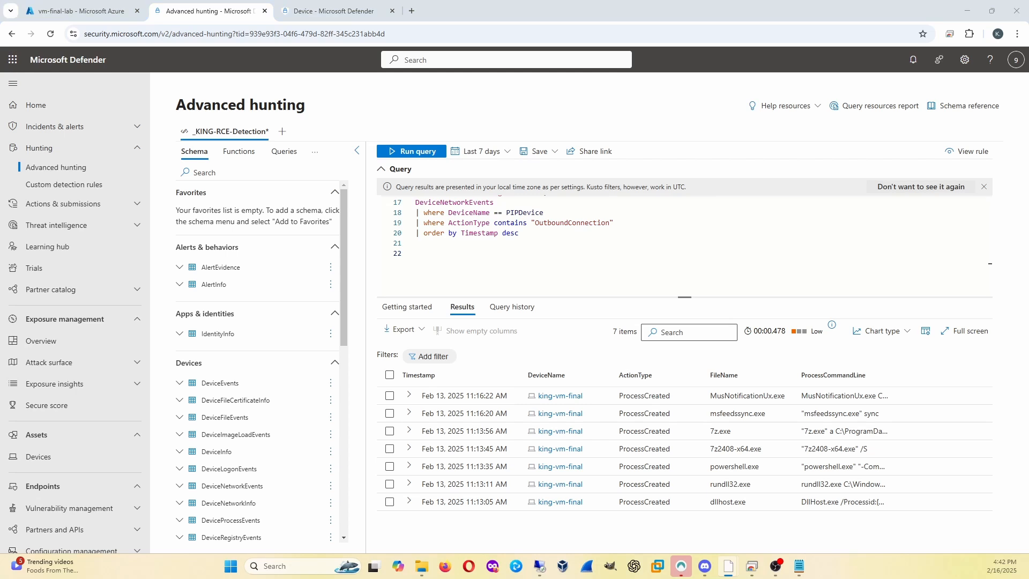
- Bring the Google Docs exfiltration report into the browser window and review its Execution and Persistence TTP entries
{"action": "left_click_drag", "start_coordinate": [0, 343], "coordinate": [398, 15]}
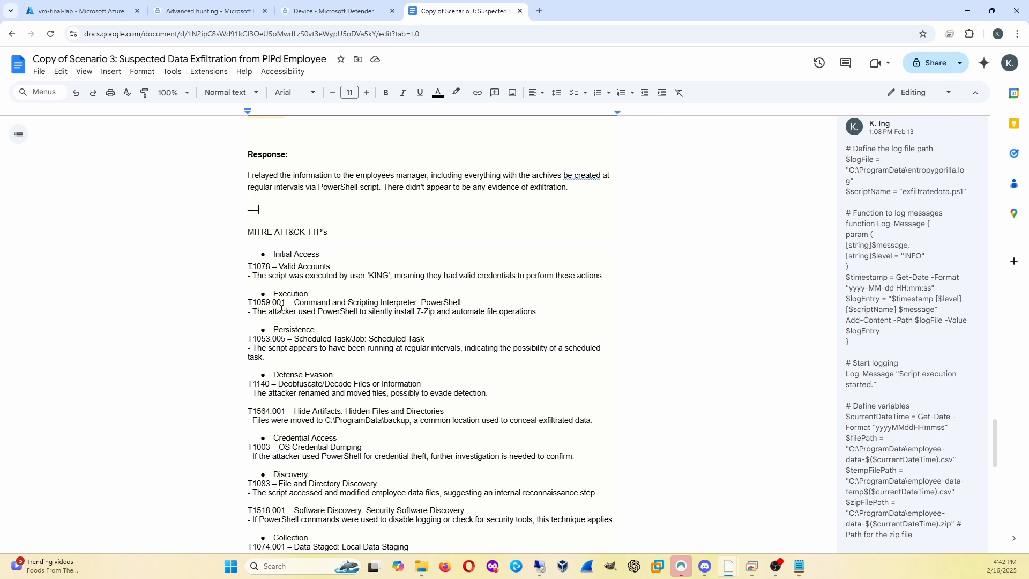
{"action": "left_click_drag", "start_coordinate": [268, 311], "coordinate": [510, 309]}
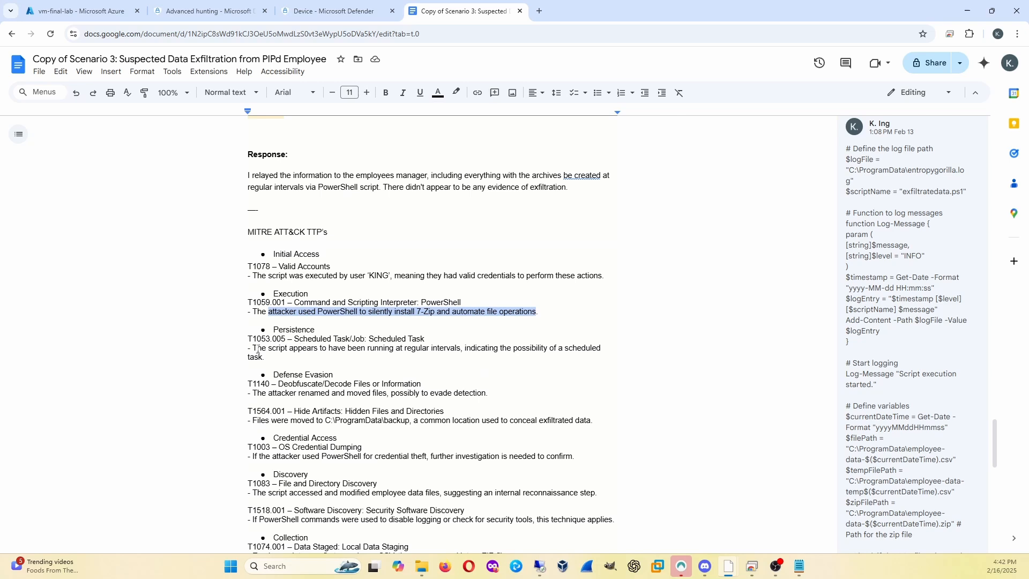
{"action": "left_click_drag", "start_coordinate": [258, 350], "coordinate": [315, 355]}
{"action": "left_click_drag", "start_coordinate": [377, 355], "coordinate": [472, 348]}
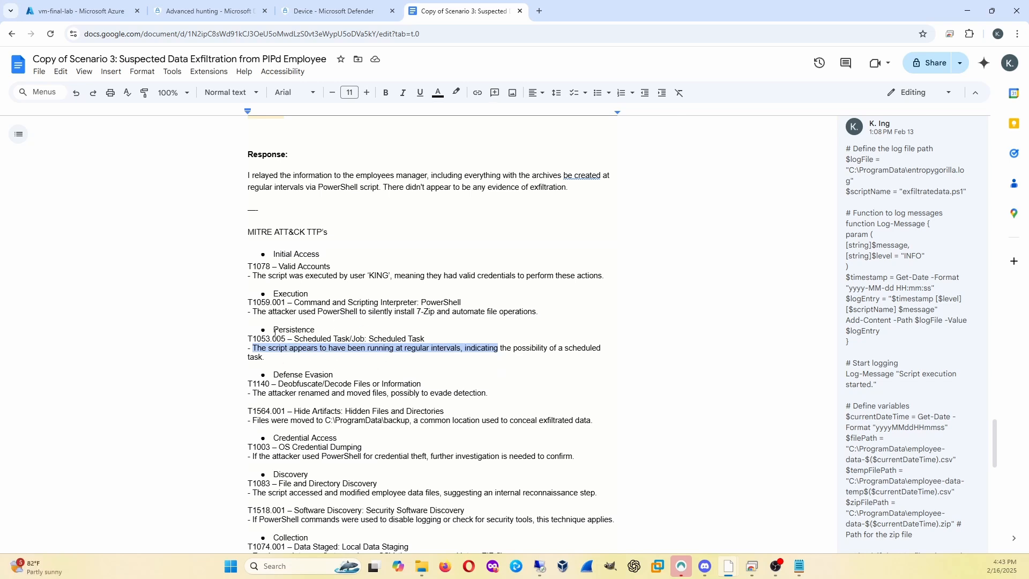
- Delete the Persistence section (T1053.005) from the MITRE ATT&CK TTPs, along with the leftover blank line
{"action": "left_click", "coordinate": [285, 358]}
{"action": "left_click", "coordinate": [266, 332], "text": "shift"}
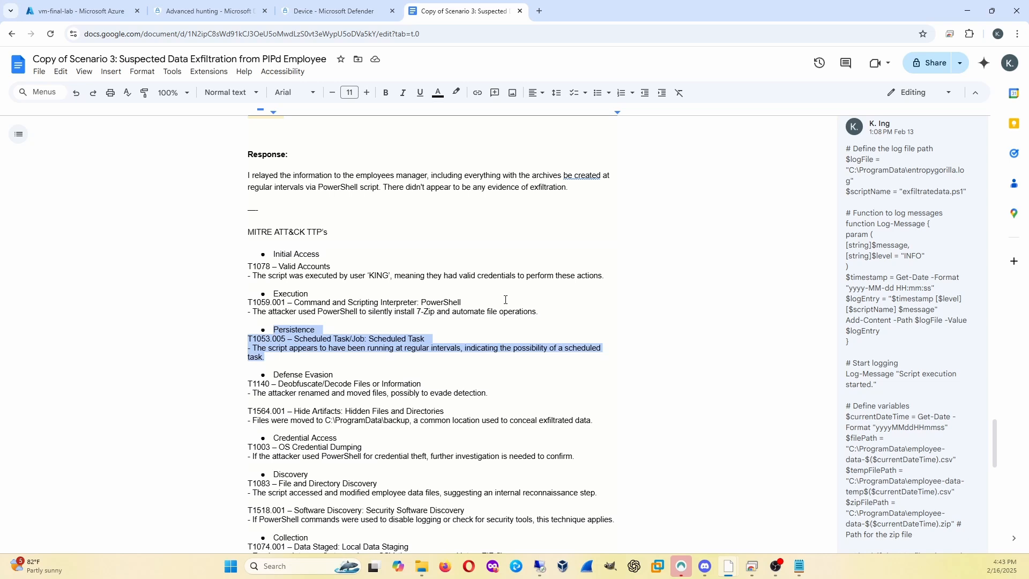
{"action": "key", "text": "BackSpace"}
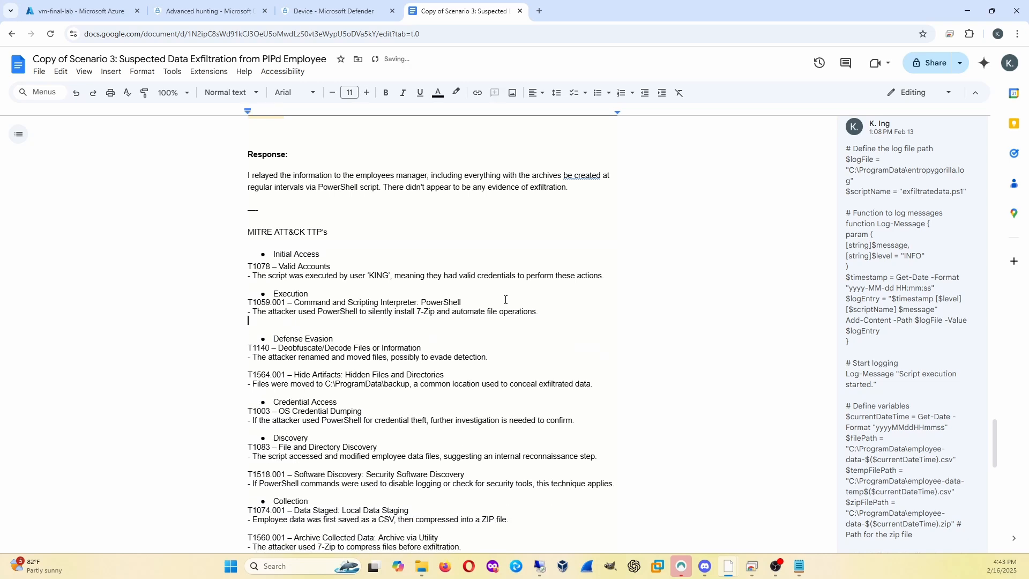
{"action": "left_click_drag", "start_coordinate": [273, 340], "coordinate": [429, 357]}
{"action": "left_click", "coordinate": [338, 359]}
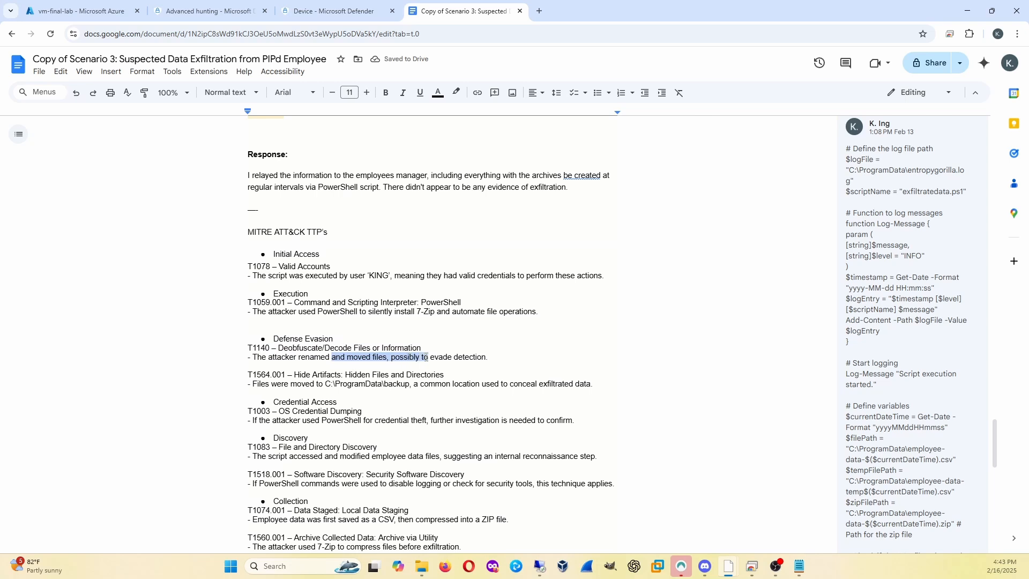
{"action": "left_click", "coordinate": [359, 324]}
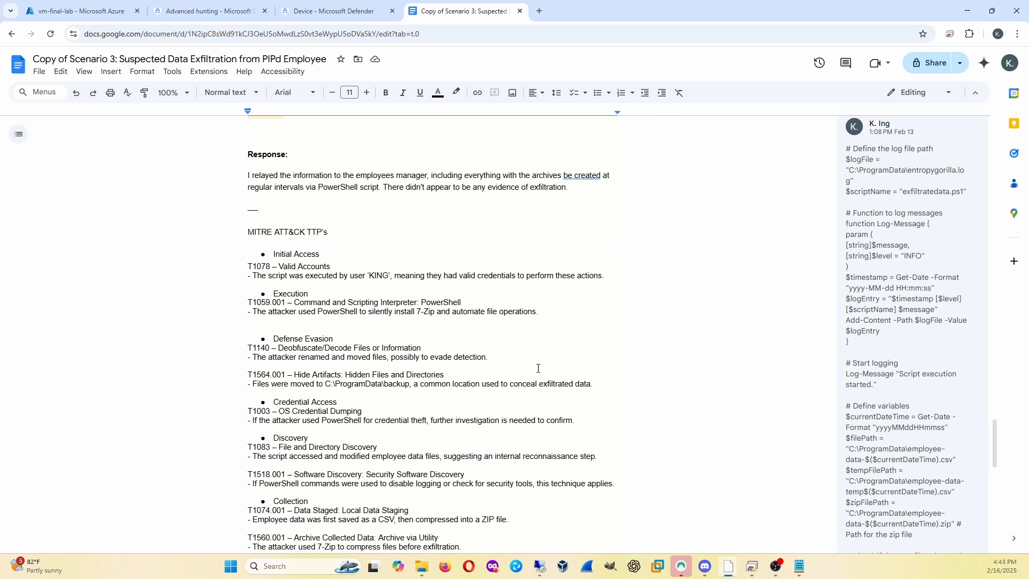
{"action": "key", "text": "BackSpace"}
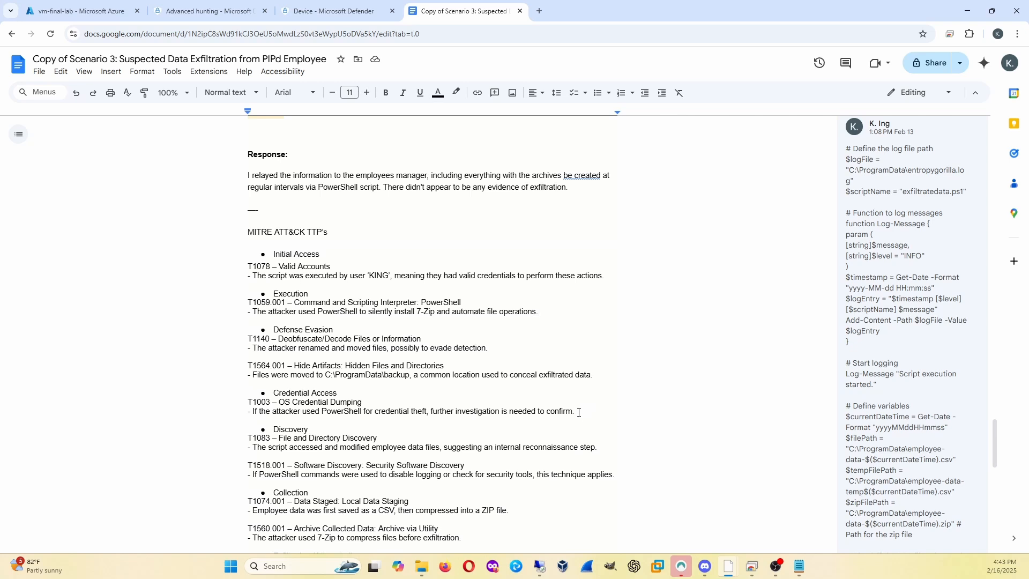
- Delete the Credential Access section (T1003) and the T1518.001 Security Software Discovery entry from the MITRE ATT&CK TTPs, including leftover blank lines
{"action": "left_click_drag", "start_coordinate": [579, 413], "coordinate": [242, 387]}
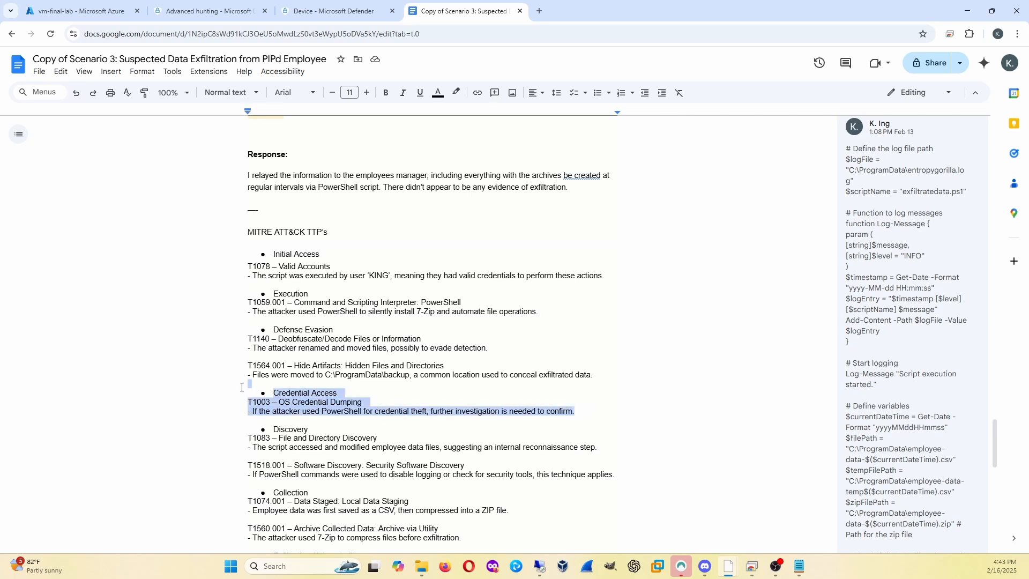
{"action": "key", "text": "BackSpace"}
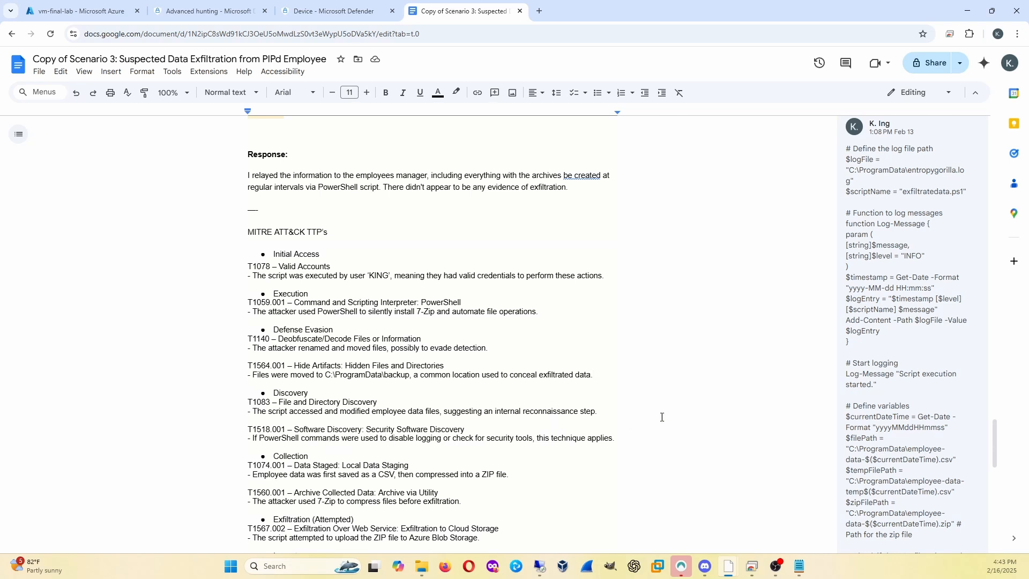
{"action": "left_click_drag", "start_coordinate": [616, 438], "coordinate": [216, 431]}
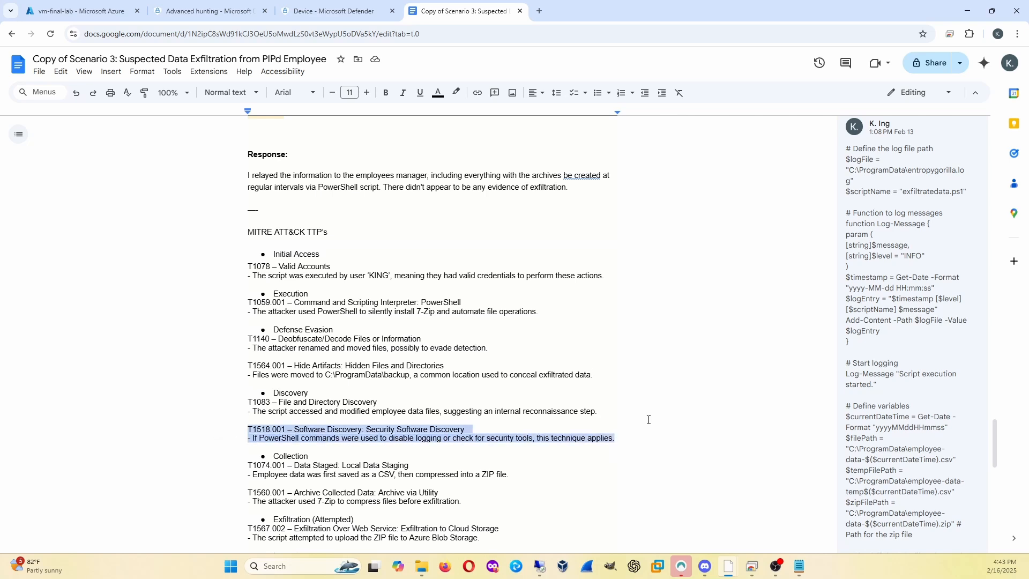
{"action": "key", "text": "BackSpace"}
{"action": "key", "text": "BackSpace"}
{"action": "key", "text": "BackSpace"}
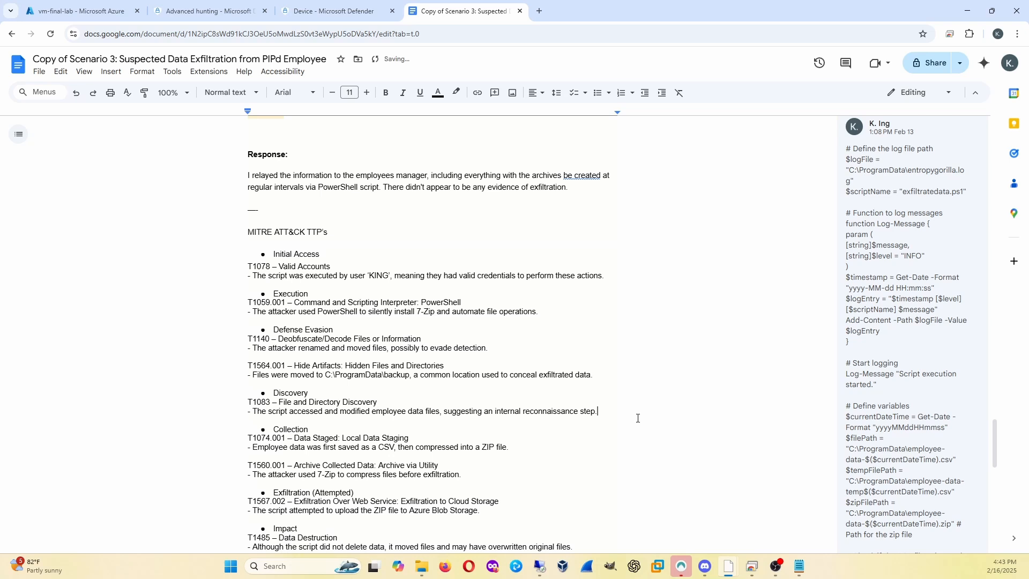
- Check the T1074.001 Local Data Staging entry against the PowerShell script in Notepad, and return to the report
{"action": "left_click_drag", "start_coordinate": [253, 448], "coordinate": [522, 444]}
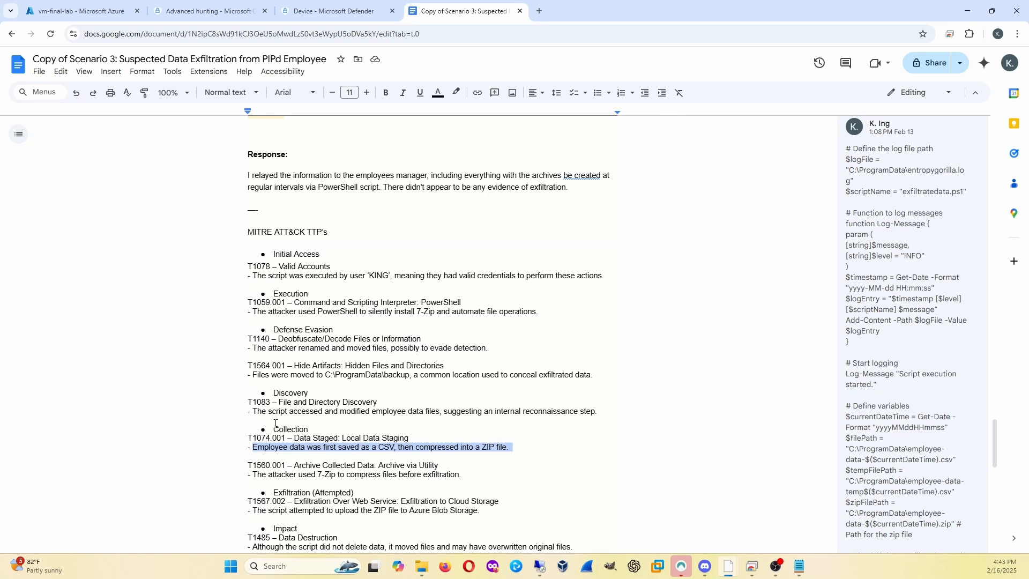
{"action": "scroll", "coordinate": [276, 424], "scroll_direction": "down", "scroll_amount": 1}
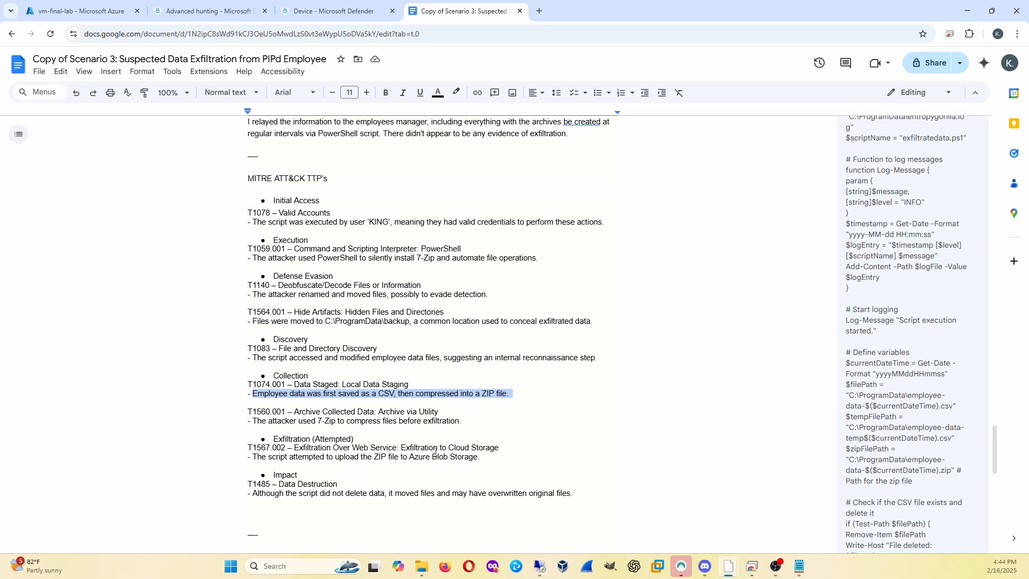
{"action": "left_click", "coordinate": [799, 567]}
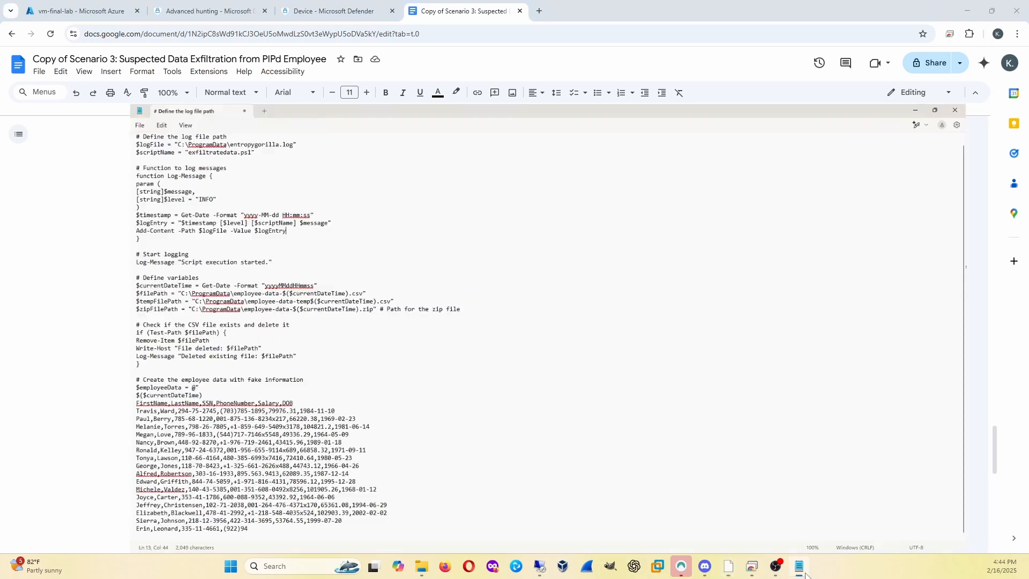
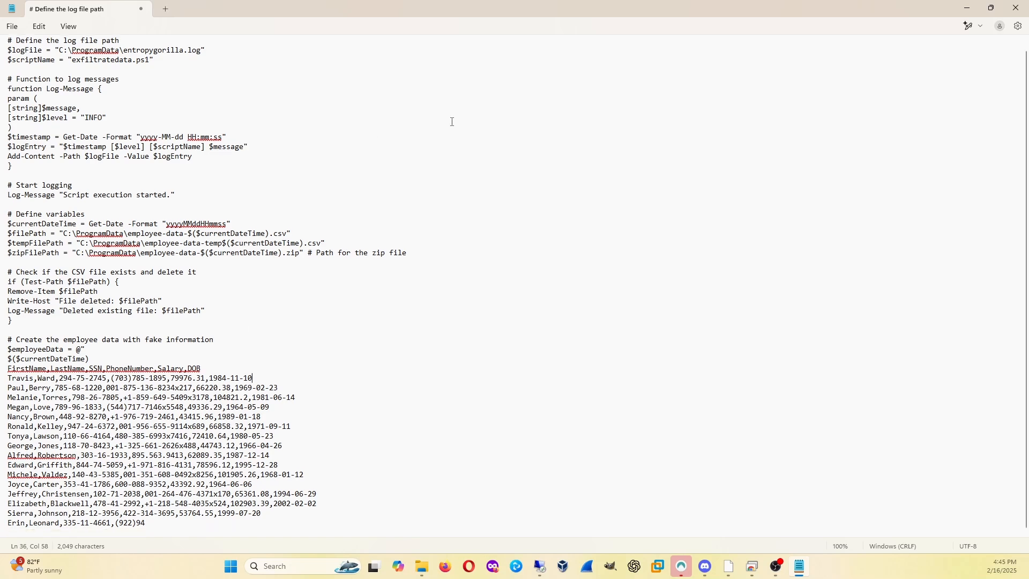
{"action": "left_click", "coordinate": [967, 8]}
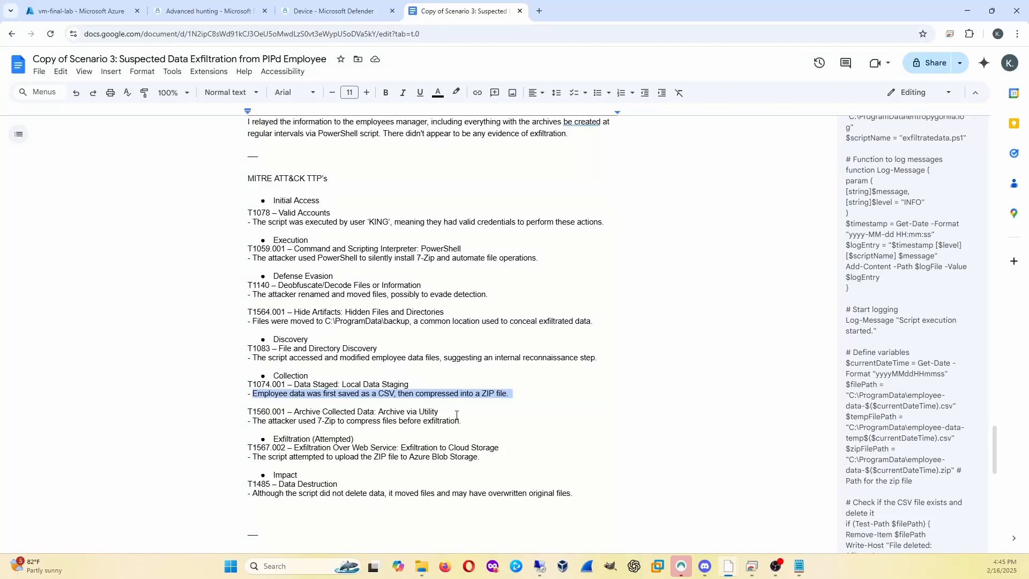
- Delete the Exfiltration (Attempted) section with its T1567.002 entry from the MITRE ATT&CK TTPs
{"action": "left_click_drag", "start_coordinate": [514, 395], "coordinate": [234, 390]}
{"action": "left_click", "coordinate": [479, 431]}
{"action": "left_click_drag", "start_coordinate": [497, 463], "coordinate": [230, 443]}
{"action": "key", "text": "BackSpace"}
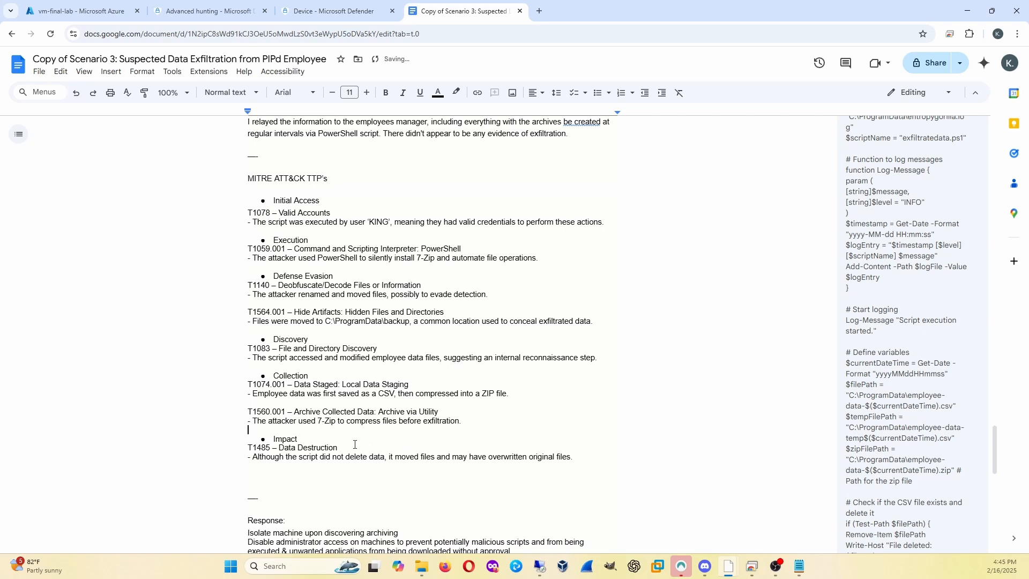
- Review the T1485 Data Destruction entry under Impact and the recommended actions in the Response section below it
{"action": "left_click_drag", "start_coordinate": [261, 460], "coordinate": [602, 460]}
{"action": "left_click", "coordinate": [602, 460]}
{"action": "left_click_drag", "start_coordinate": [279, 448], "coordinate": [347, 451]}
{"action": "left_click_drag", "start_coordinate": [604, 459], "coordinate": [607, 463]}
{"action": "scroll", "coordinate": [524, 389], "scroll_direction": "down", "scroll_amount": 3}
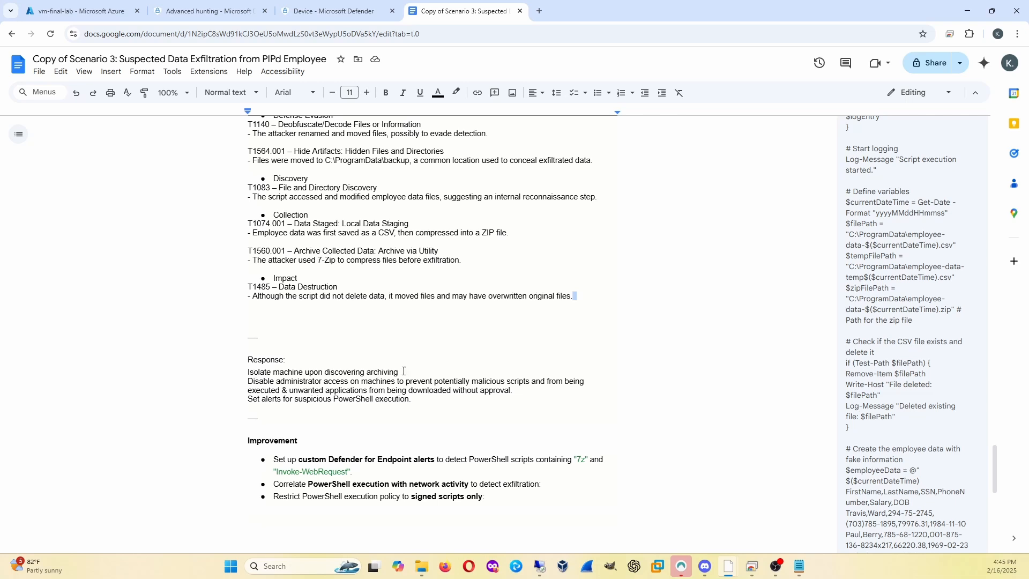
{"action": "left_click_drag", "start_coordinate": [259, 381], "coordinate": [582, 384]}
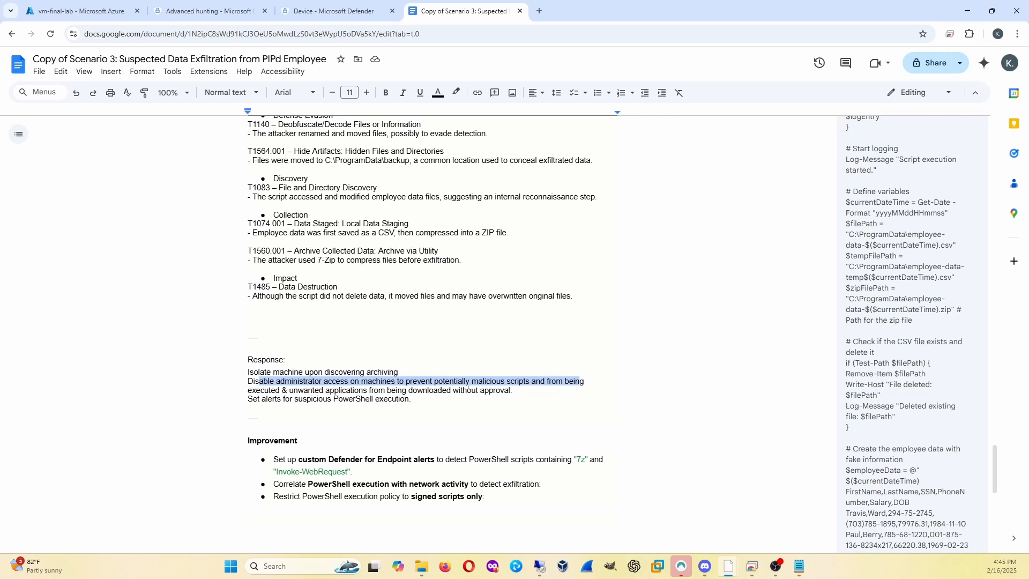
{"action": "left_click_drag", "start_coordinate": [396, 399], "coordinate": [485, 391]}
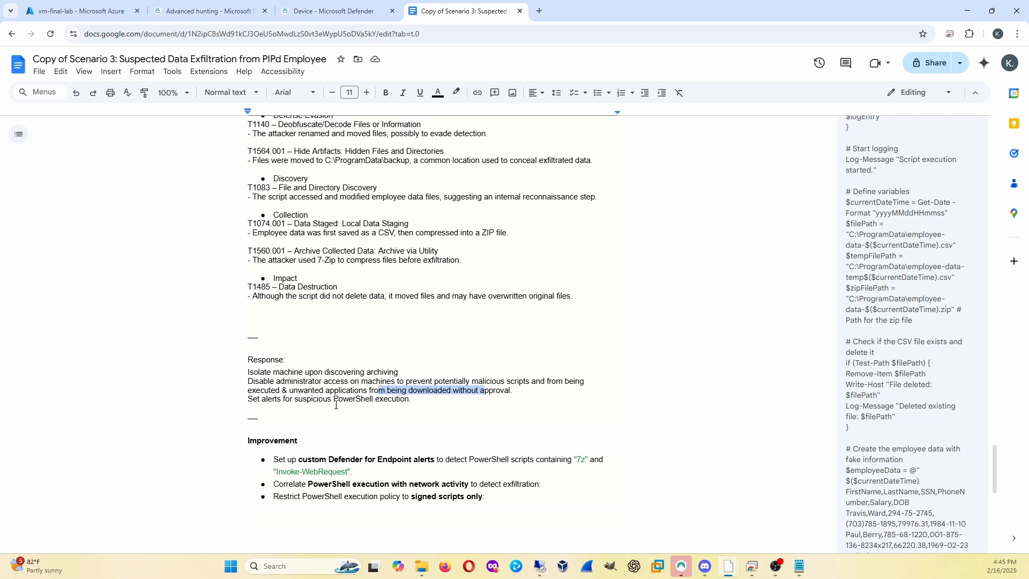
{"action": "left_click_drag", "start_coordinate": [248, 400], "coordinate": [393, 407]}
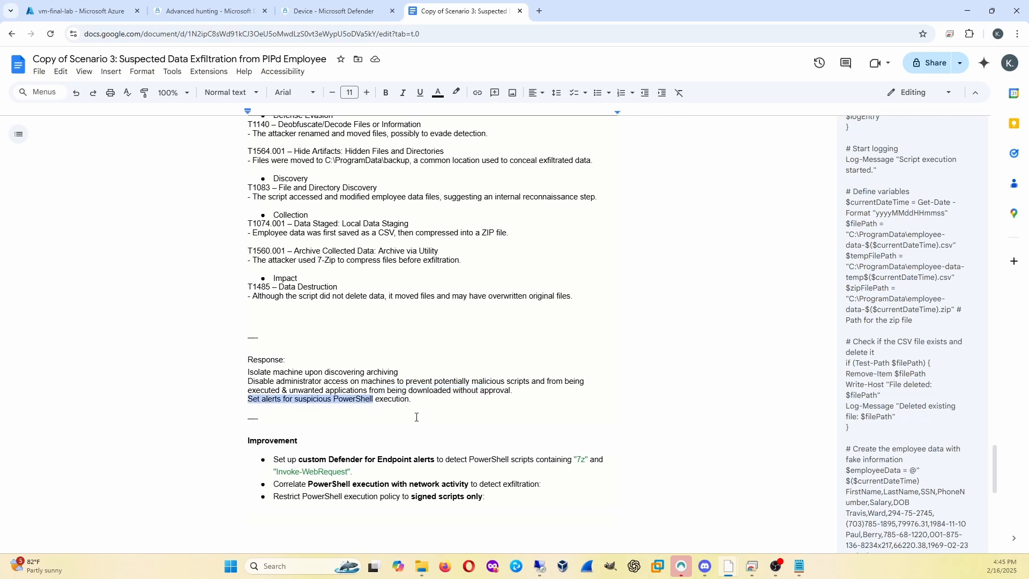
{"action": "scroll", "coordinate": [331, 372], "scroll_direction": "down", "scroll_amount": 2}
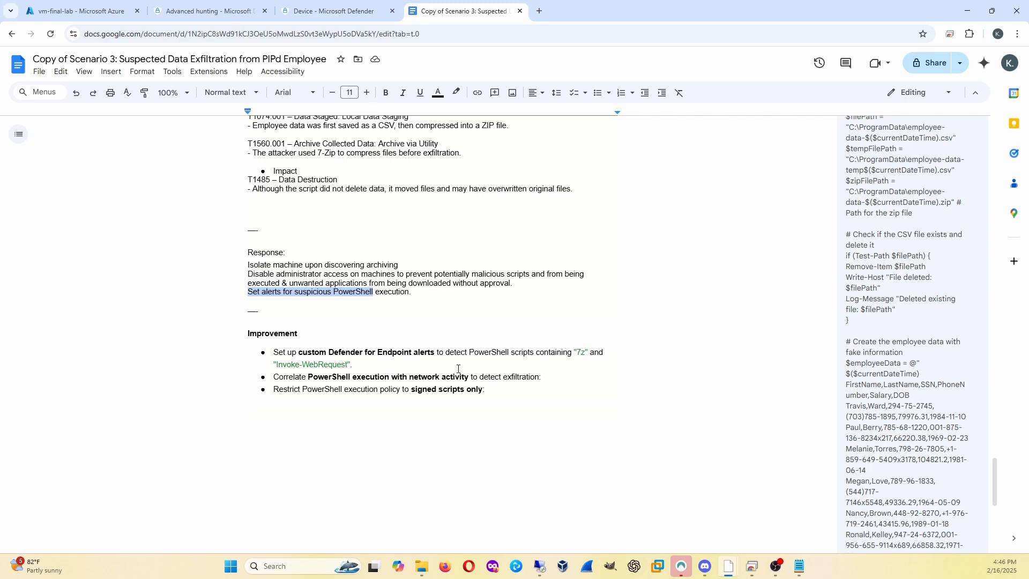
- Review the Improvement items, checking Invoke-WebRequest against the script in the comment, and return to Advanced hunting in Microsoft Defender
{"action": "left_click_drag", "start_coordinate": [276, 366], "coordinate": [334, 366]}
{"action": "left_click", "coordinate": [960, 305]}
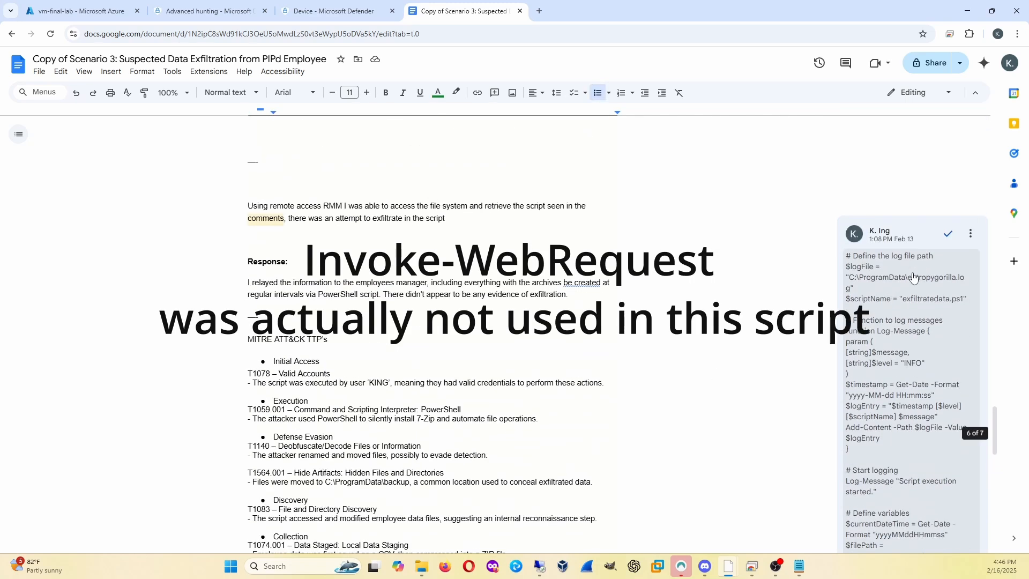
{"action": "scroll", "coordinate": [911, 384], "scroll_direction": "down", "scroll_amount": 3}
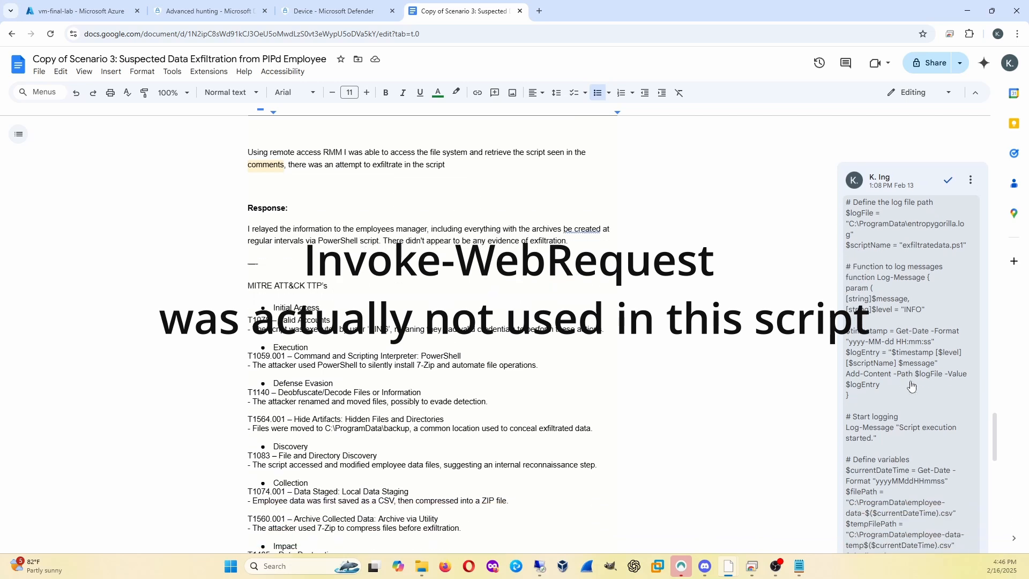
{"action": "scroll", "coordinate": [912, 387], "scroll_direction": "down", "scroll_amount": 1}
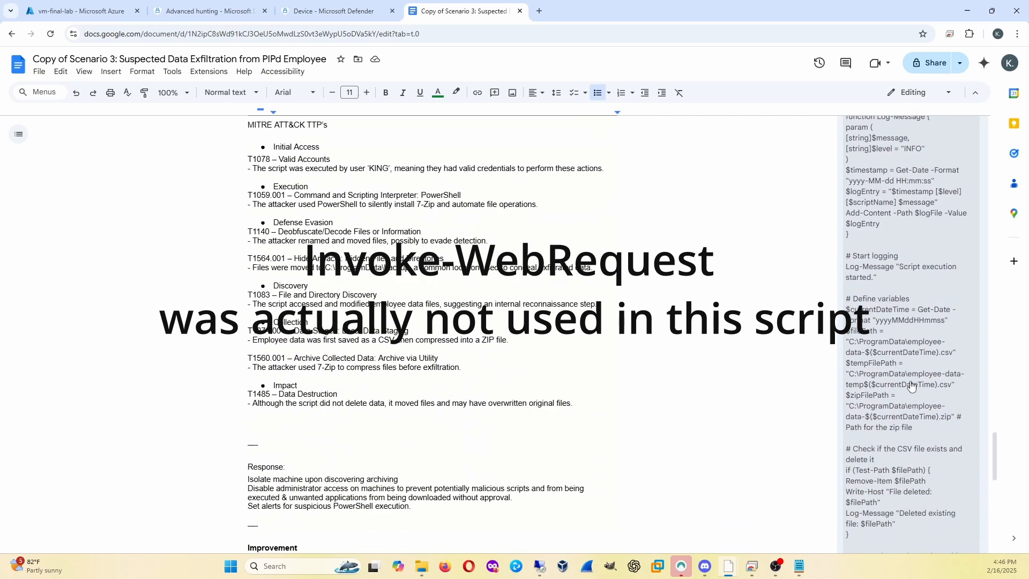
{"action": "scroll", "coordinate": [912, 385], "scroll_direction": "down", "scroll_amount": 3}
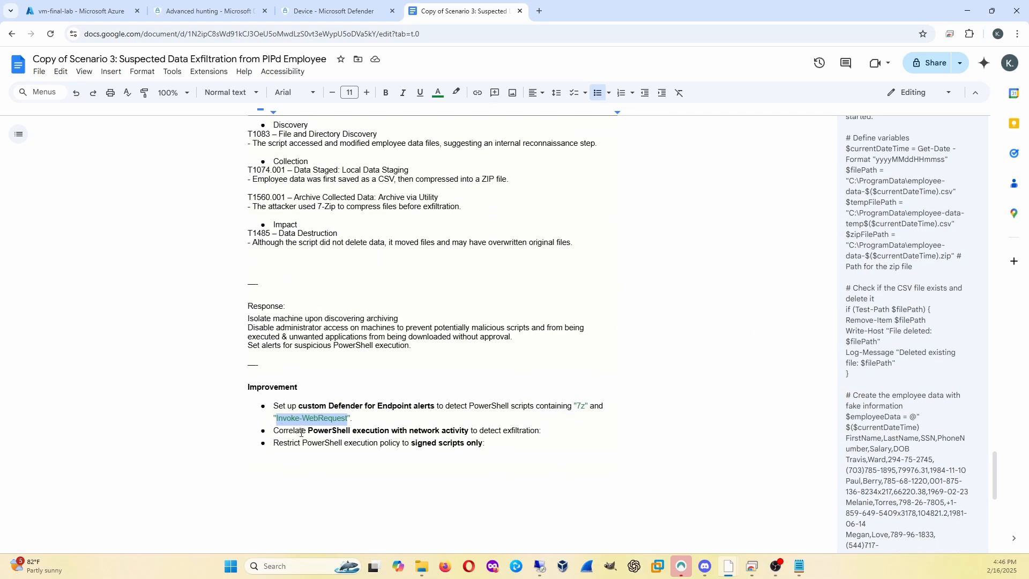
{"action": "left_click_drag", "start_coordinate": [302, 433], "coordinate": [528, 433]}
{"action": "left_click_drag", "start_coordinate": [274, 443], "coordinate": [483, 449]}
{"action": "left_click", "coordinate": [592, 462]}
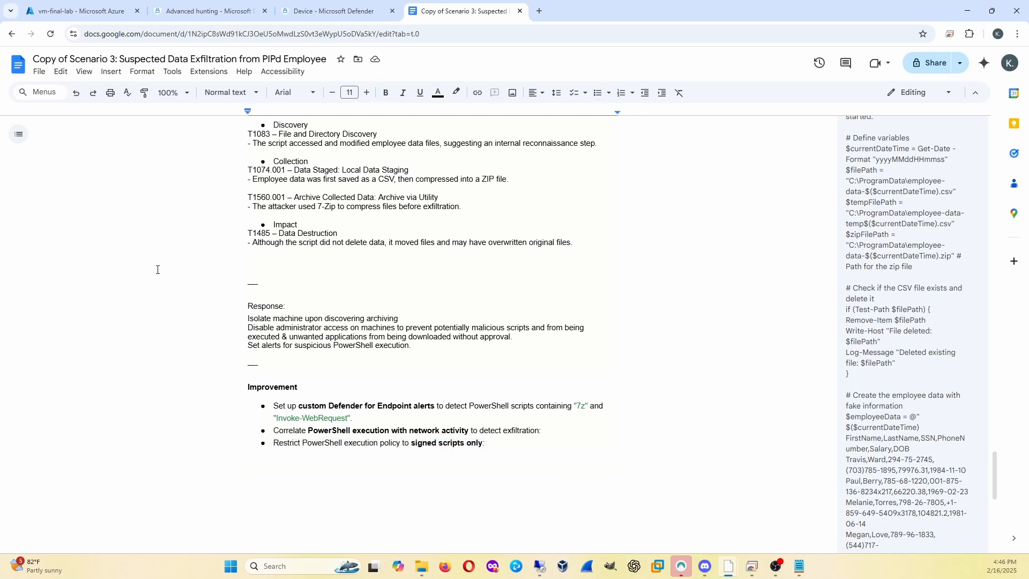
{"action": "left_click", "coordinate": [354, 4]}
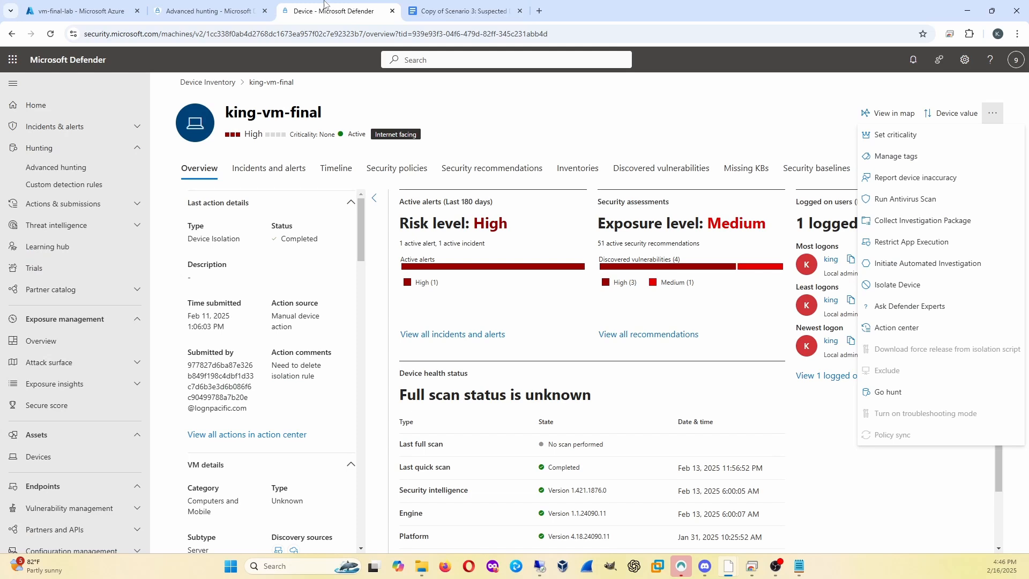
{"action": "left_click", "coordinate": [209, 4]}
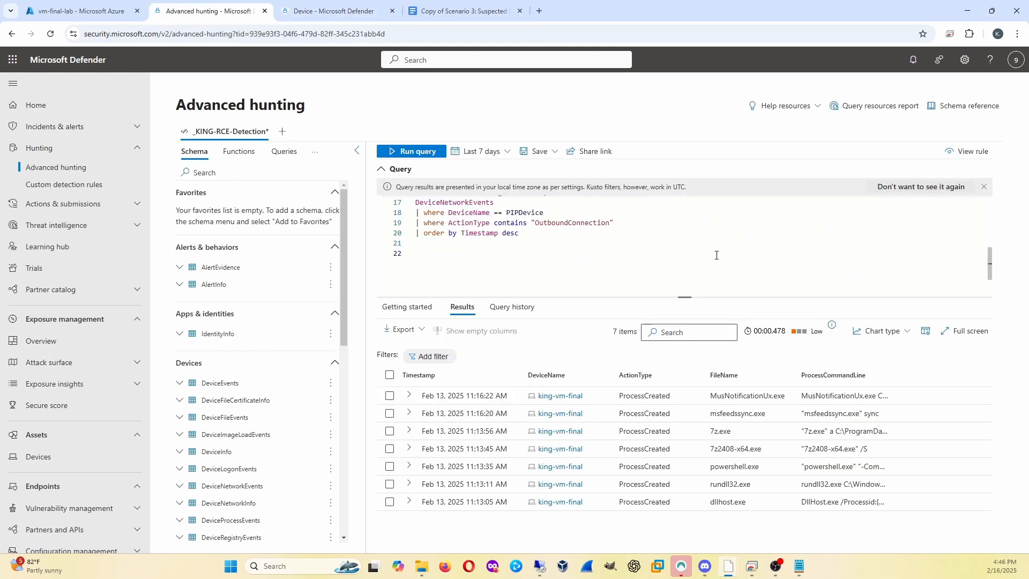